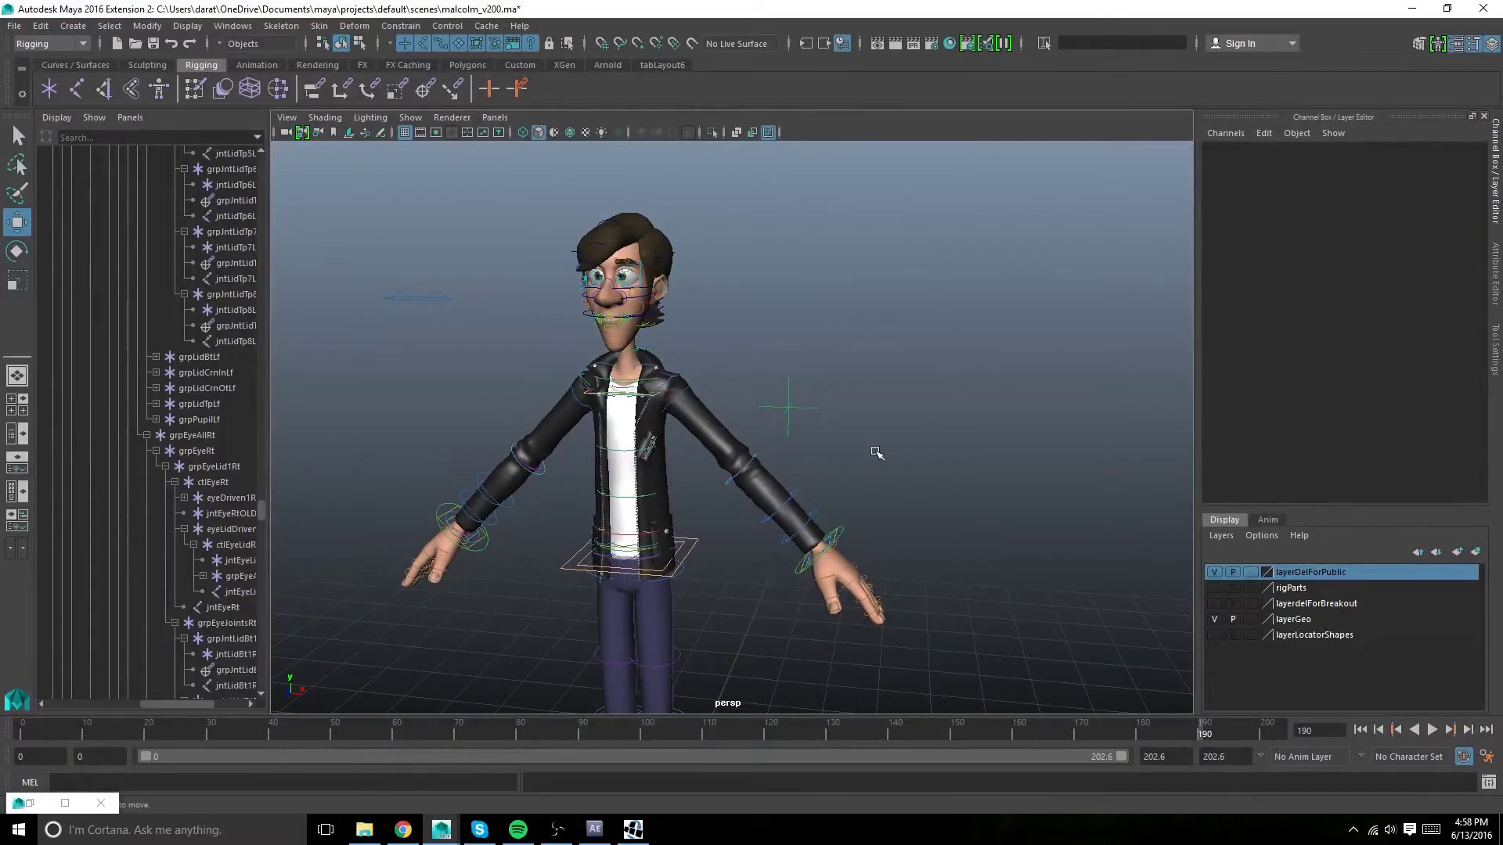
# Examine the character's jacket mesh and its sleeves in the viewport
pyautogui.keyDown('alt'); pyautogui.moveTo(706, 396); pyautogui.dragTo(854, 470, button='middle'); pyautogui.keyUp('alt')
pyautogui.moveTo(853, 470)
pyautogui.keyDown('alt'); pyautogui.mouseDown()
pyautogui.moveTo(895, 419)
pyautogui.moveTo(852, 470)
pyautogui.mouseUp(); pyautogui.keyUp('alt')
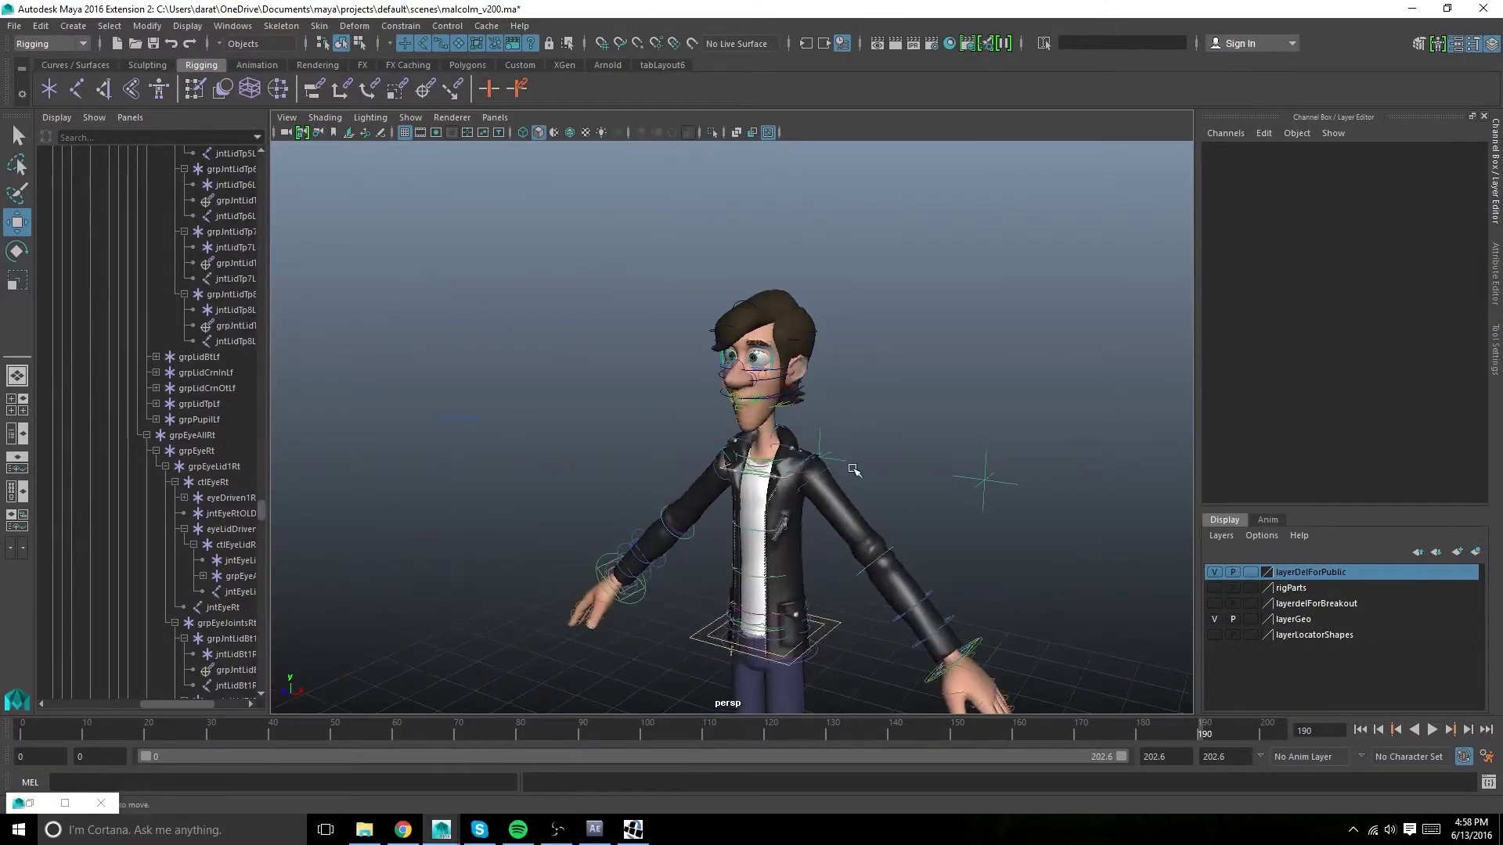
pyautogui.keyDown('alt'); pyautogui.moveTo(852, 470); pyautogui.dragTo(777, 385, button='middle'); pyautogui.keyUp('alt')
pyautogui.keyDown('alt'); pyautogui.moveTo(392, 352); pyautogui.dragTo(675, 403, button='right'); pyautogui.keyUp('alt')
pyautogui.keyDown('alt'); pyautogui.moveTo(675, 404); pyautogui.dragTo(774, 357); pyautogui.keyUp('alt')
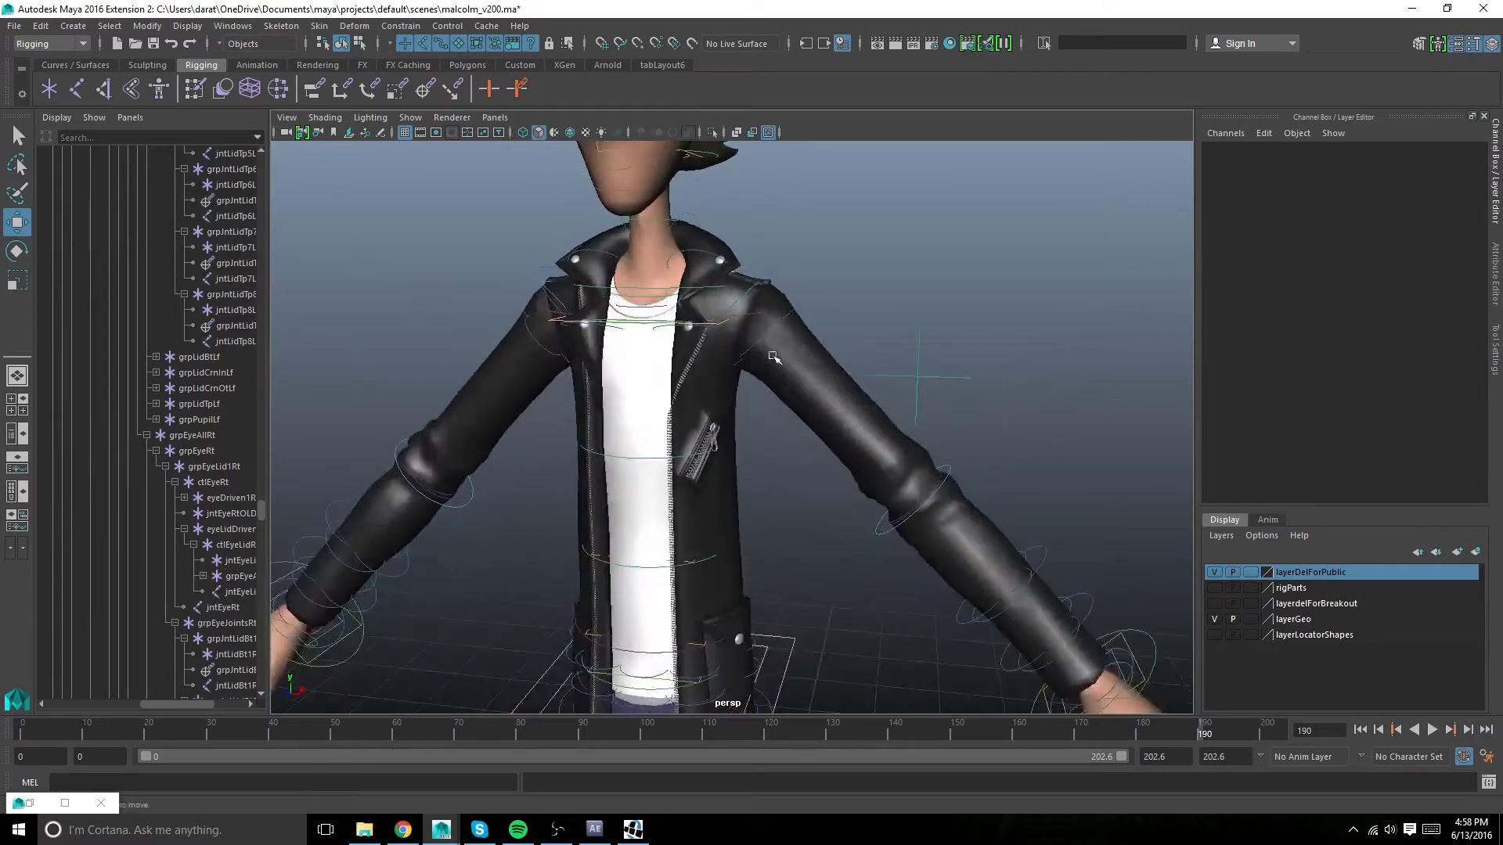
pyautogui.click(791, 389)
pyautogui.keyDown('alt'); pyautogui.moveTo(1033, 439); pyautogui.dragTo(940, 415, button='right'); pyautogui.keyUp('alt')
pyautogui.keyDown('alt'); pyautogui.moveTo(939, 415); pyautogui.dragTo(877, 360, button='middle'); pyautogui.keyUp('alt')
pyautogui.keyDown('alt'); pyautogui.moveTo(876, 361); pyautogui.dragTo(900, 364); pyautogui.keyUp('alt')
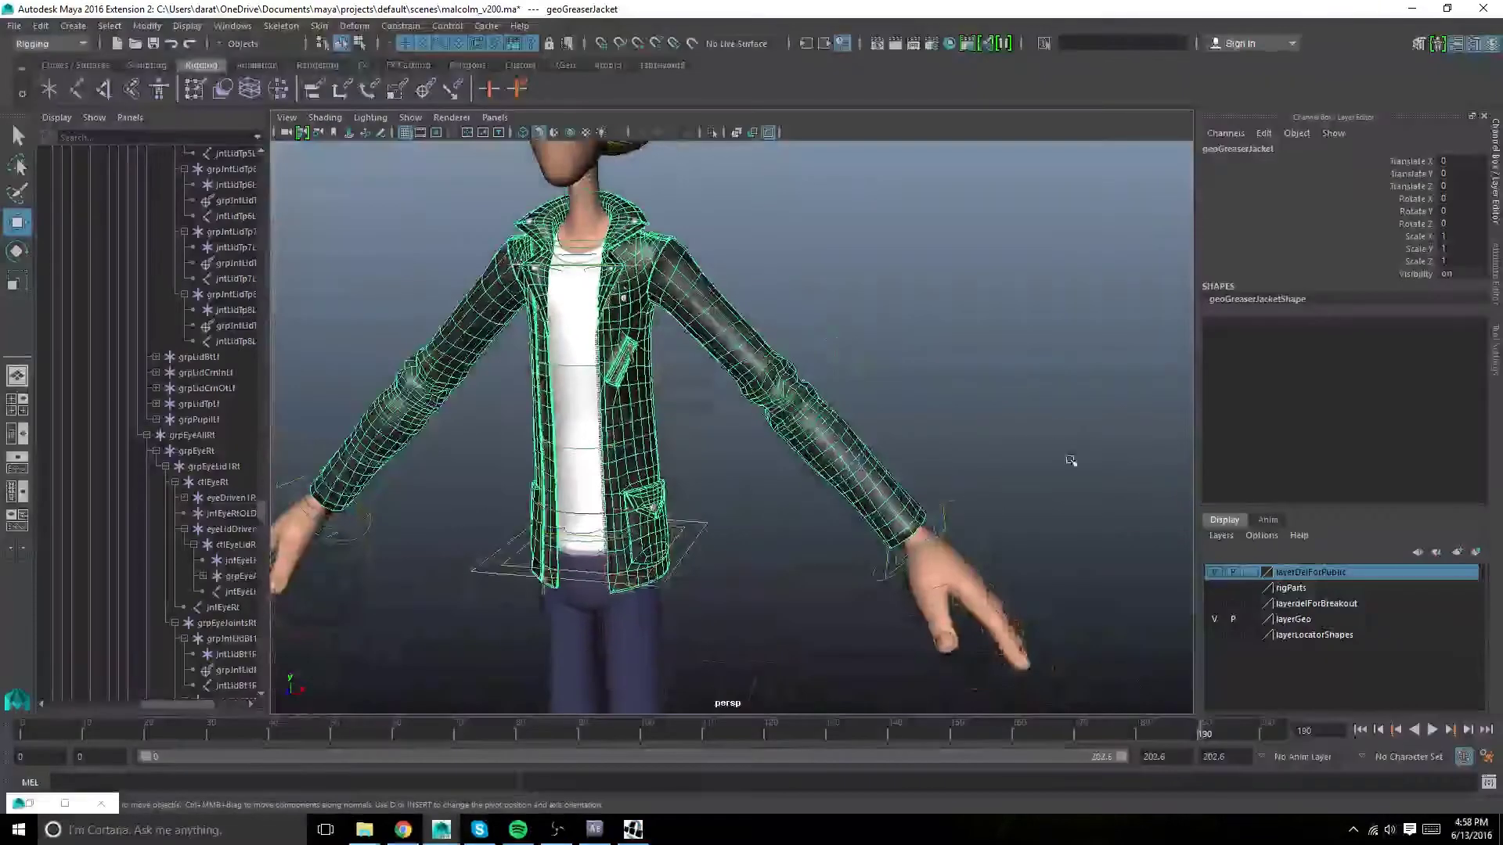
# Test whether the jacket follows the left arm IK control by moving it to about -0.495, 0.693, -0.155, and undo the move
pyautogui.click(893, 551)
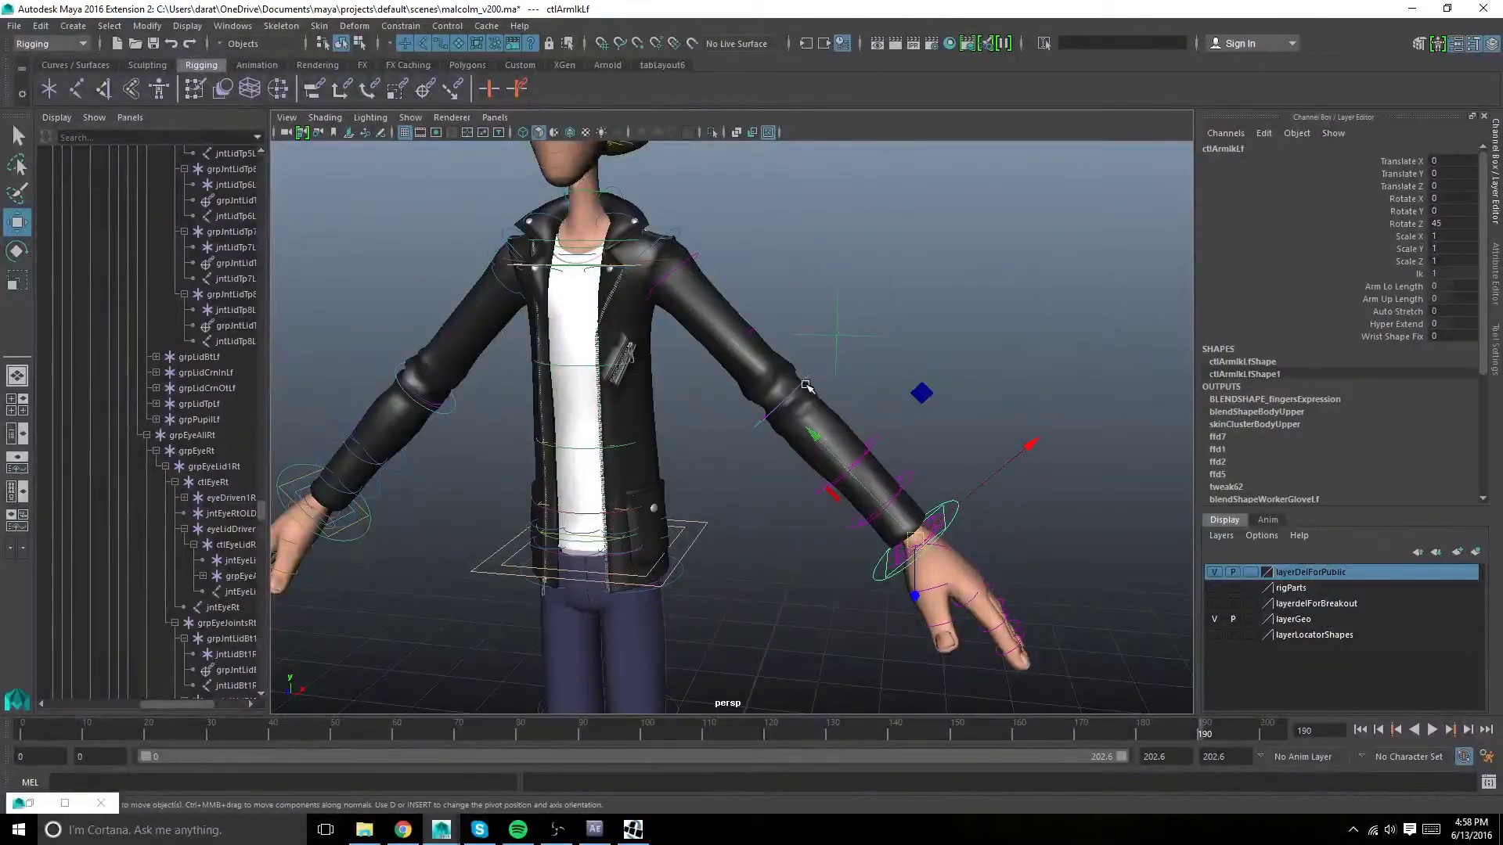
pyautogui.keyDown('alt'); pyautogui.moveTo(767, 260); pyautogui.dragTo(811, 418); pyautogui.keyUp('alt')
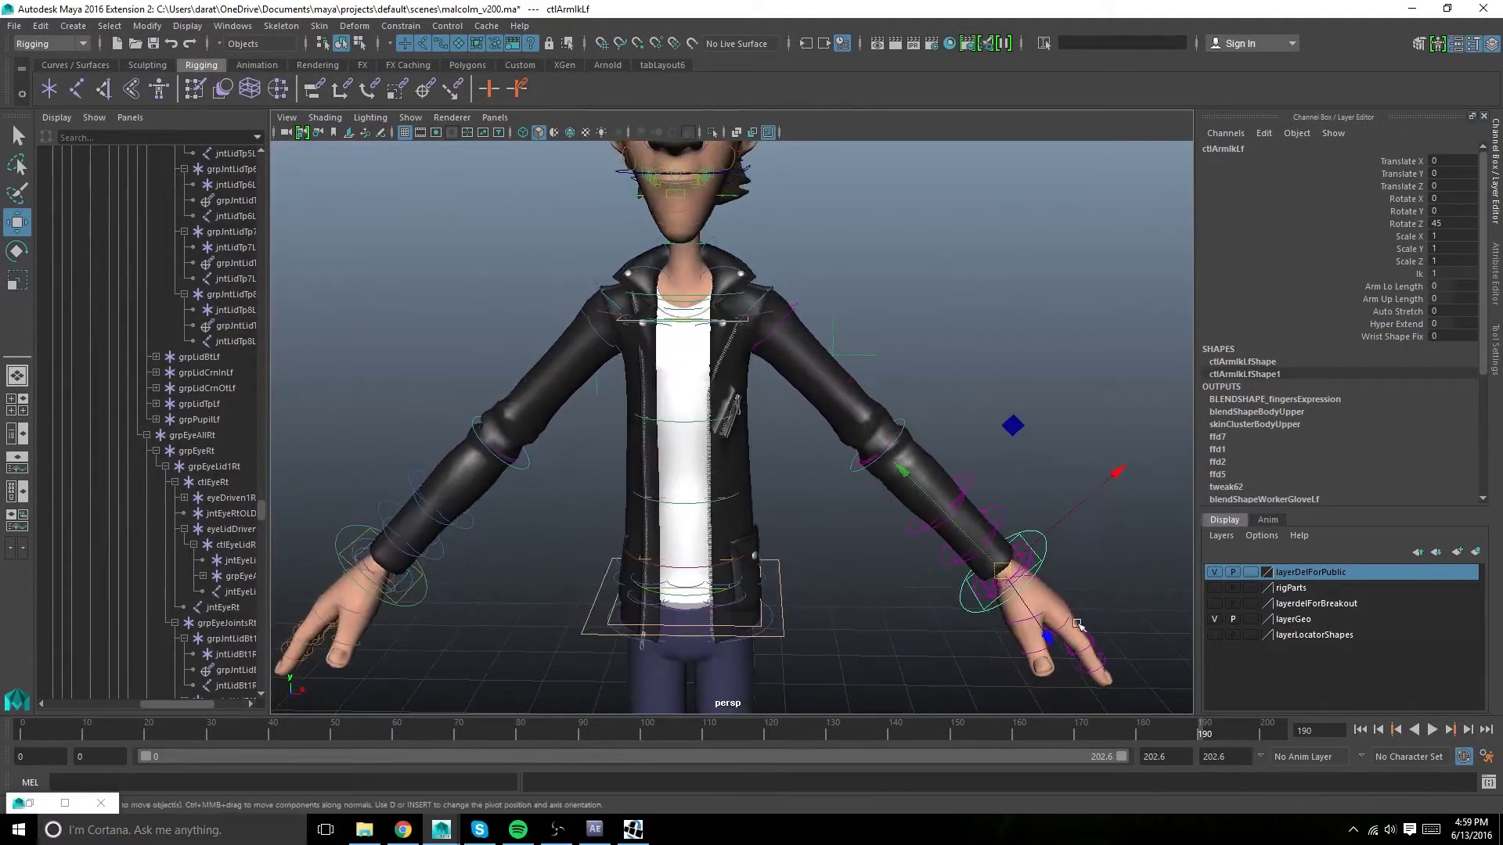
pyautogui.moveTo(997, 571); pyautogui.dragTo(936, 475)
pyautogui.hotkey('ctrl', 'z')
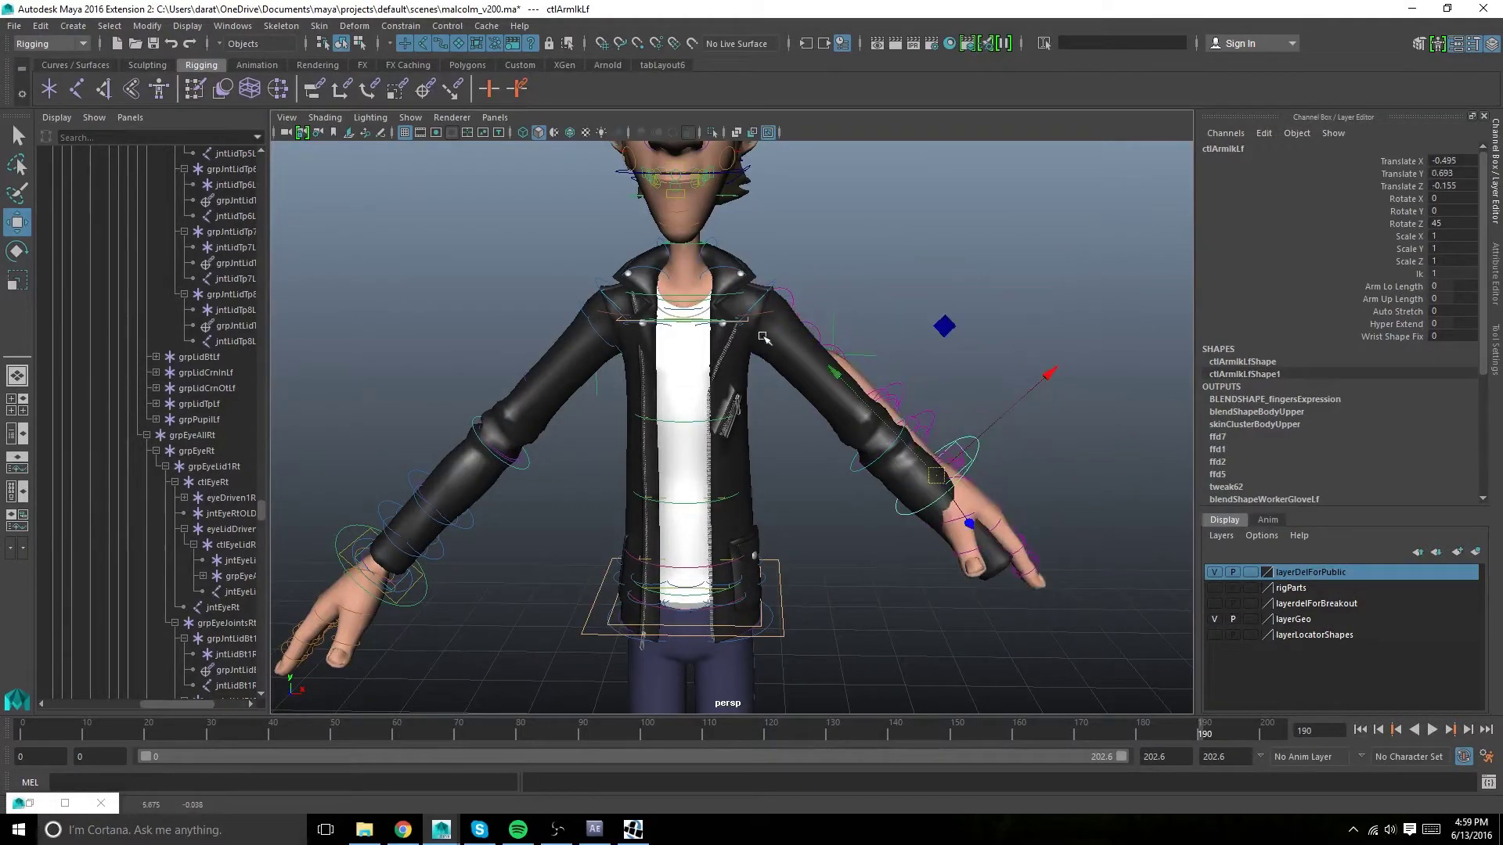
# Select the jacket mesh and inspect its collar and shoulder area up close
pyautogui.click(812, 319)
pyautogui.keyDown('alt'); pyautogui.moveTo(813, 319); pyautogui.dragTo(883, 329); pyautogui.keyUp('alt')
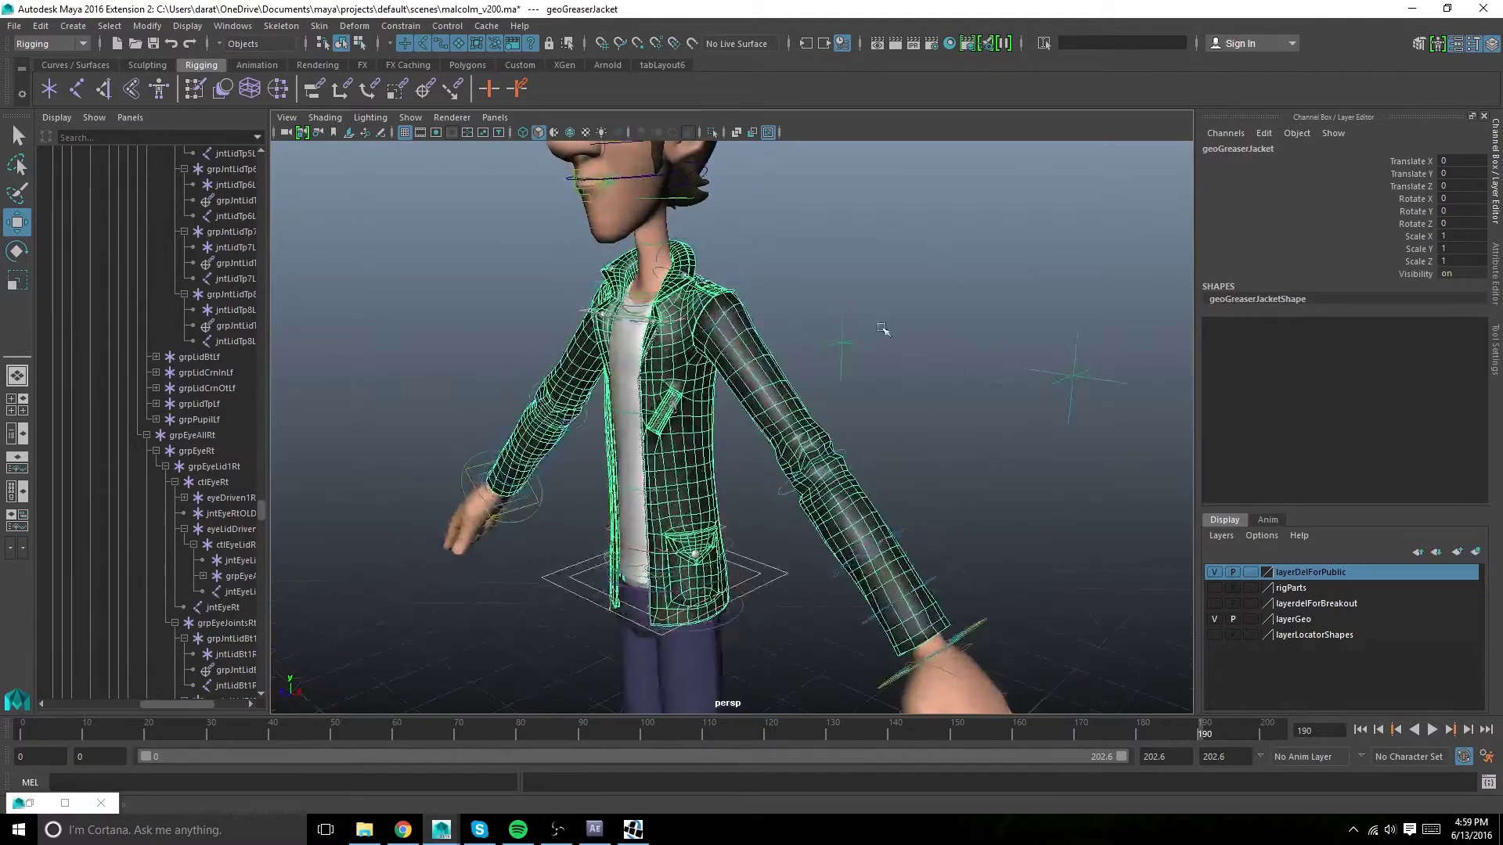
pyautogui.keyDown('alt'); pyautogui.moveTo(689, 319); pyautogui.dragTo(742, 327); pyautogui.keyUp('alt')
pyautogui.keyDown('alt'); pyautogui.moveTo(703, 283); pyautogui.dragTo(739, 349, button='middle'); pyautogui.keyUp('alt')
pyautogui.keyDown('alt'); pyautogui.moveTo(744, 352); pyautogui.dragTo(901, 448, button='right'); pyautogui.keyUp('alt')
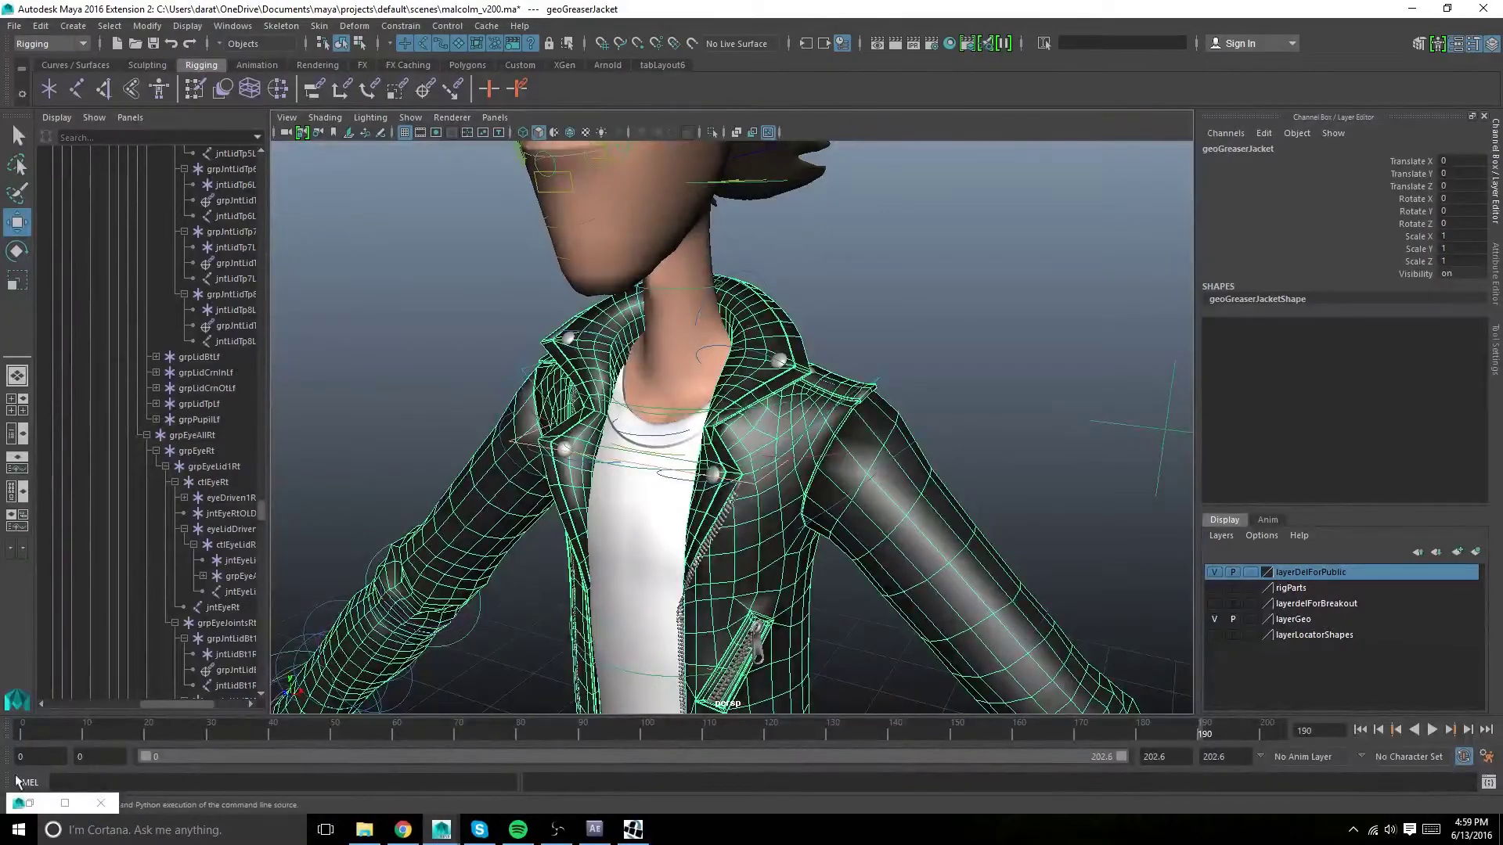
# Restore the minimized Script Editor and place it beside the character with its MEL script deselected
pyautogui.click(29, 803)
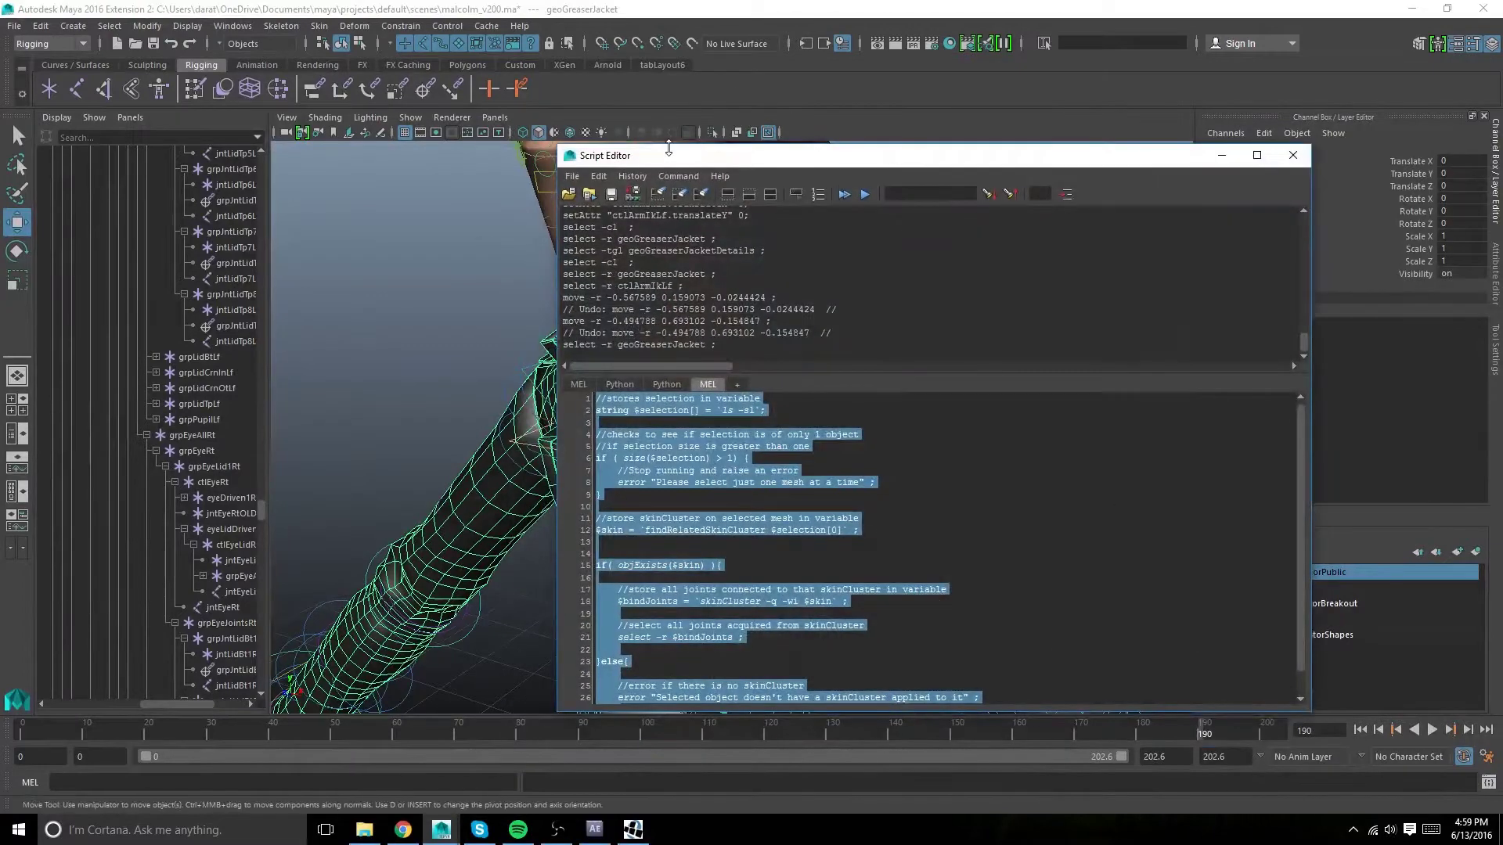
pyautogui.moveTo(668, 148); pyautogui.dragTo(992, 83)
pyautogui.click(1239, 510)
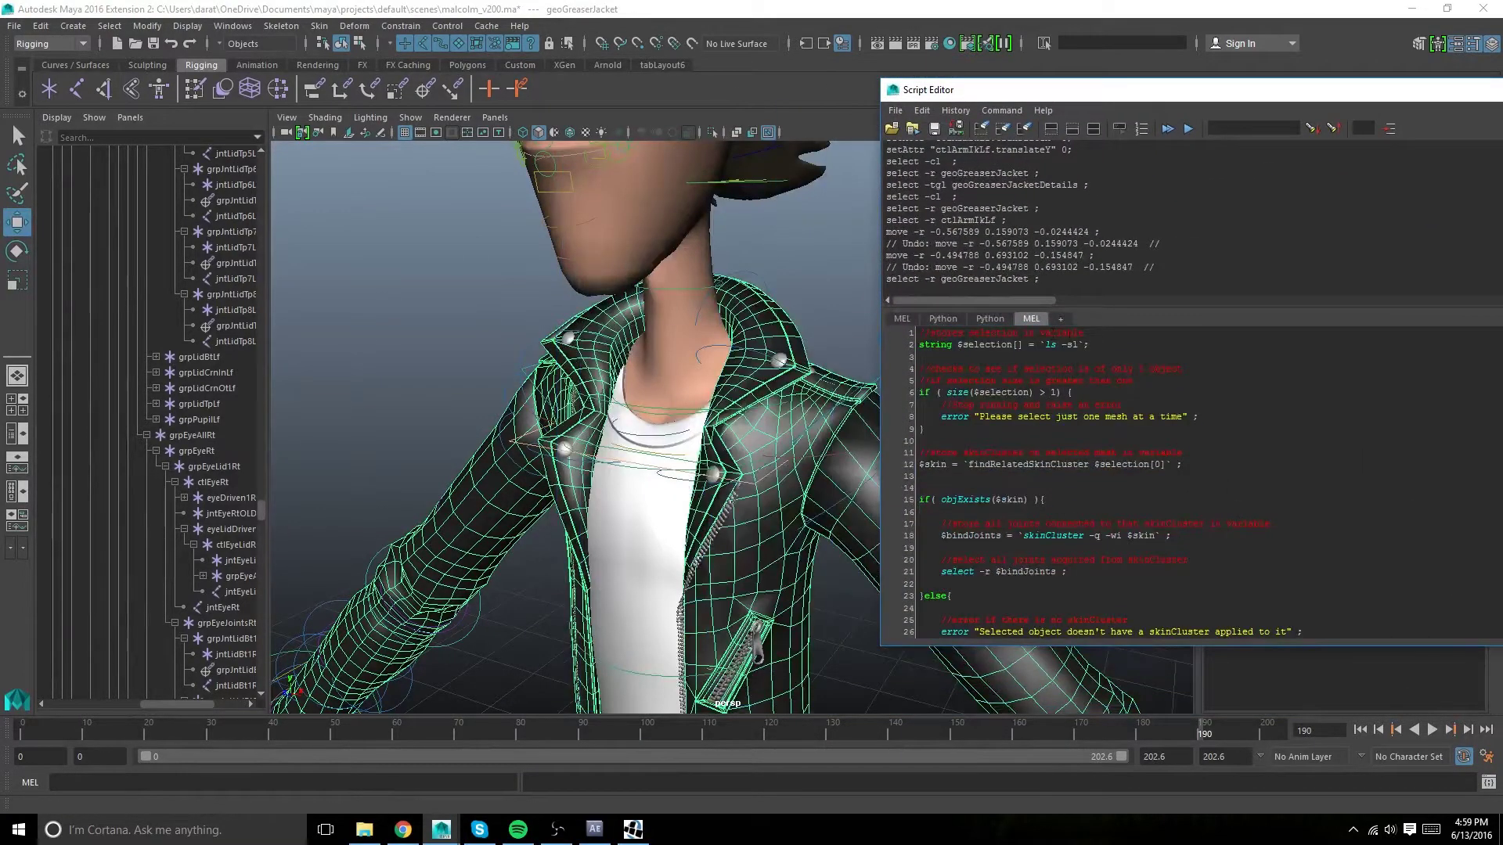
# Select the upper body mesh and review the part of the MEL script that checks for a single selected object
pyautogui.keyDown('alt'); pyautogui.moveTo(632, 304); pyautogui.dragTo(557, 385, button='middle'); pyautogui.keyUp('alt')
pyautogui.keyDown('alt'); pyautogui.moveTo(557, 384); pyautogui.dragTo(578, 369); pyautogui.keyUp('alt')
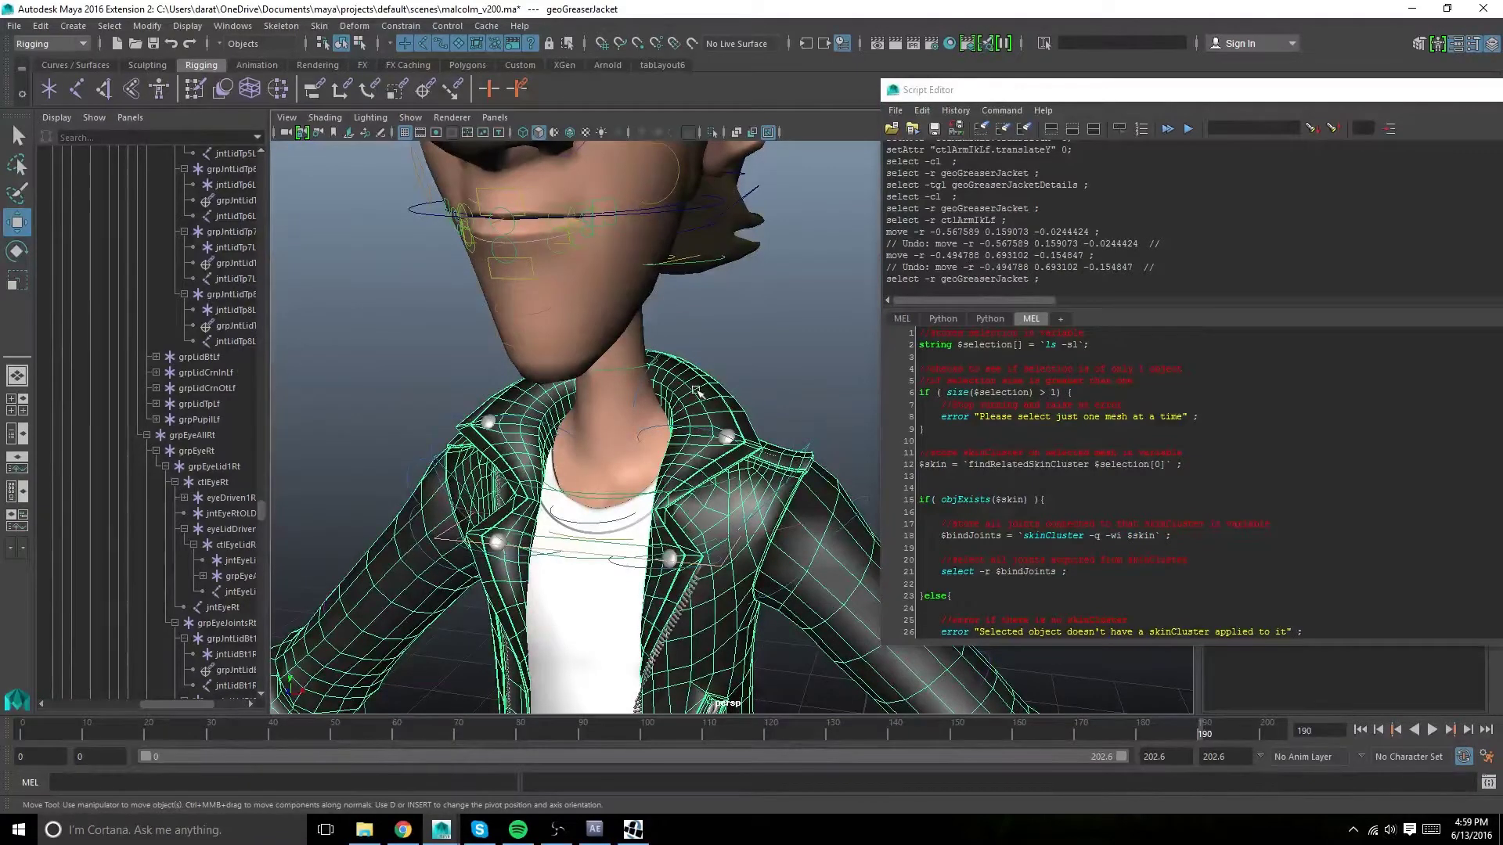
pyautogui.click(638, 299)
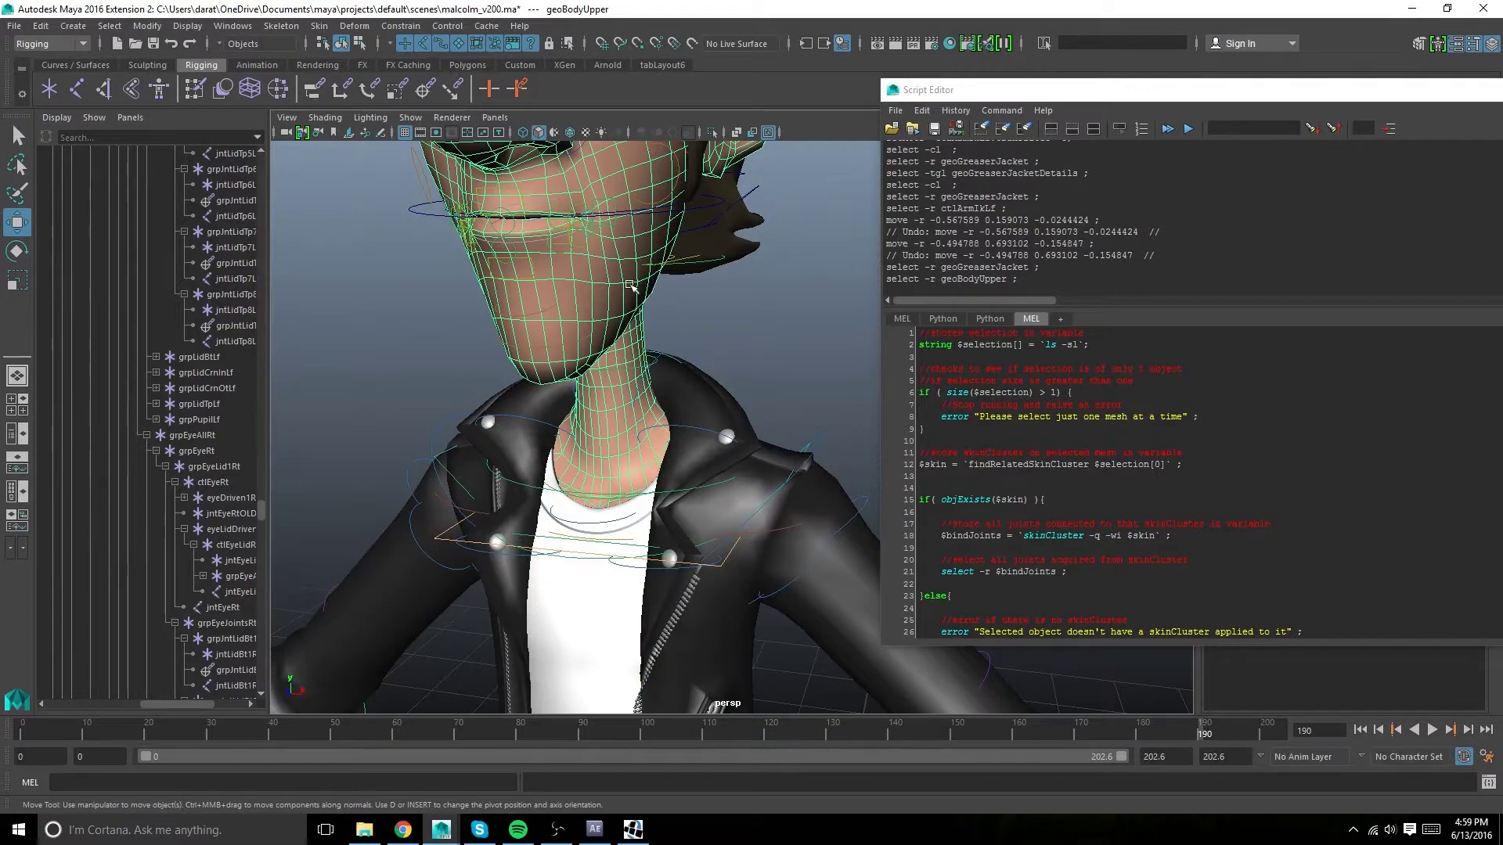
pyautogui.keyDown('alt'); pyautogui.moveTo(785, 364); pyautogui.dragTo(672, 364, button='right'); pyautogui.keyUp('alt')
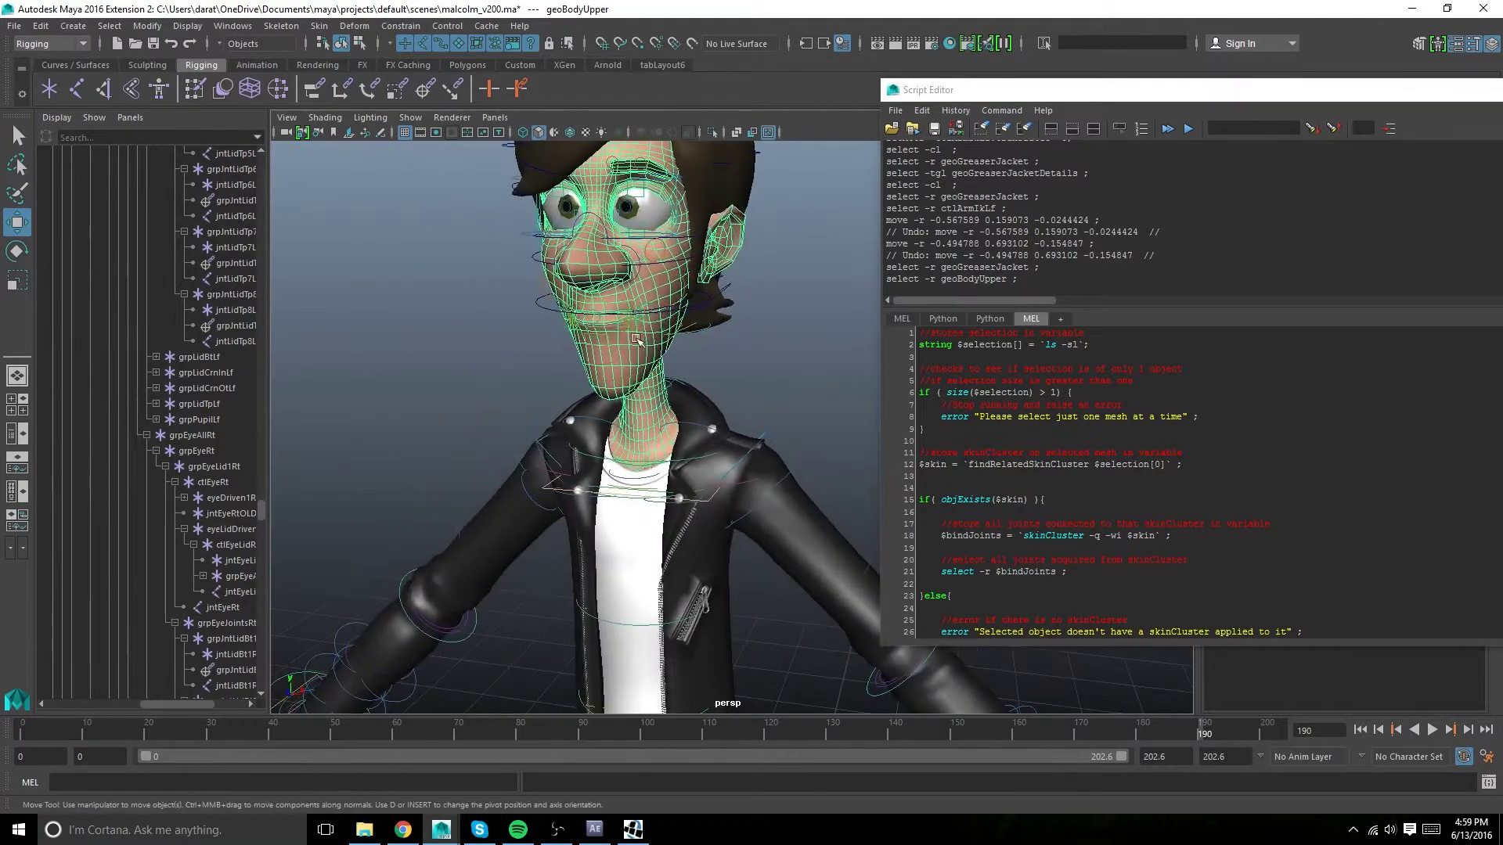
pyautogui.tripleClick(1087, 391)
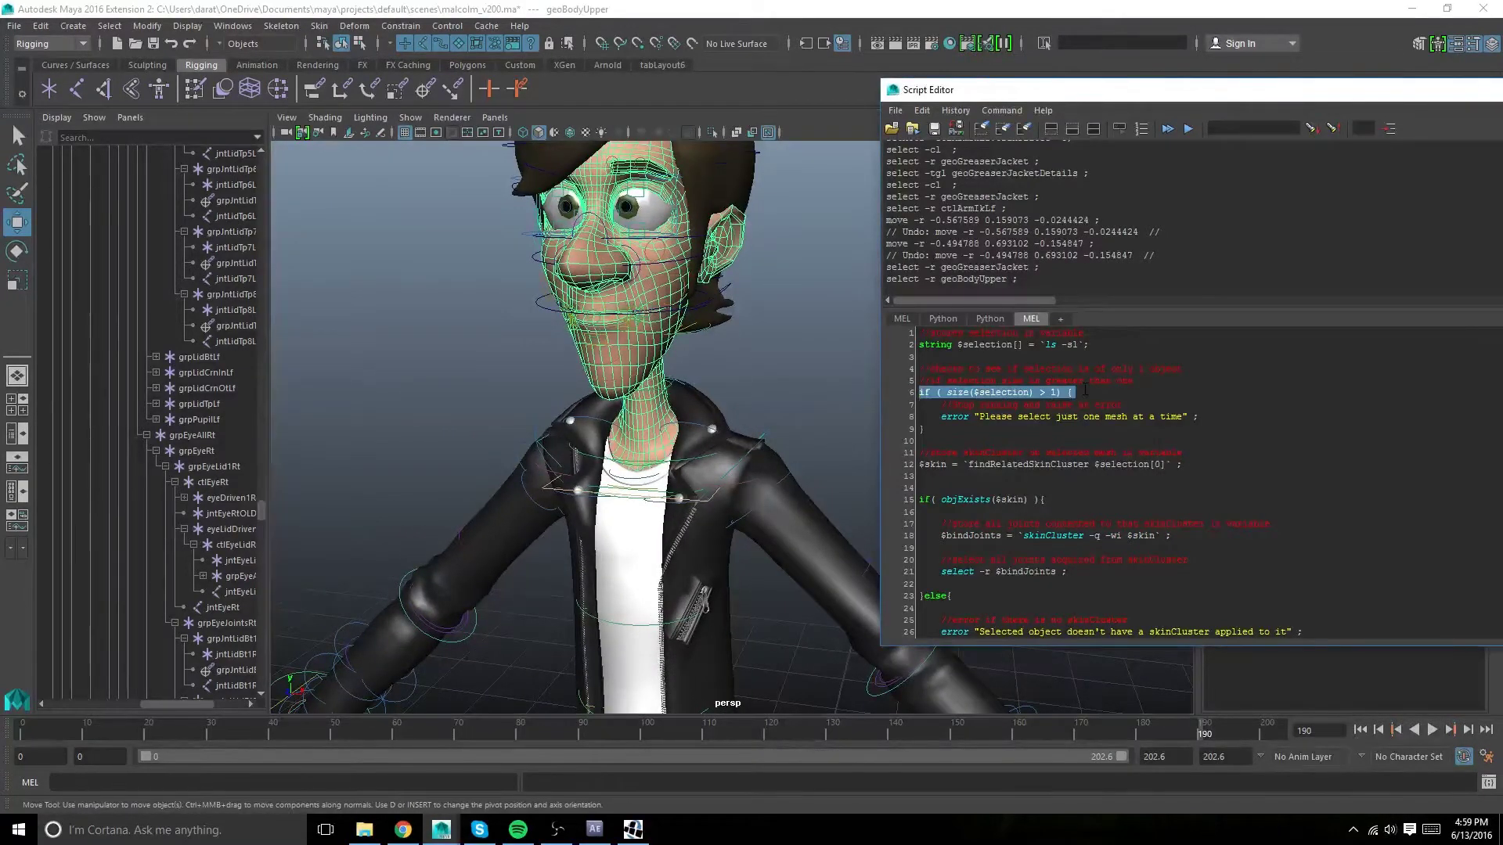
pyautogui.click(1087, 375)
pyautogui.tripleClick(1087, 374)
# Reselect the upper body mesh and run the entire MEL script to select all joints bound to its skin cluster
pyautogui.keyDown('alt'); pyautogui.moveTo(575, 356); pyautogui.dragTo(675, 332, button='right'); pyautogui.keyUp('alt')
pyautogui.click(681, 329)
pyautogui.click(631, 301)
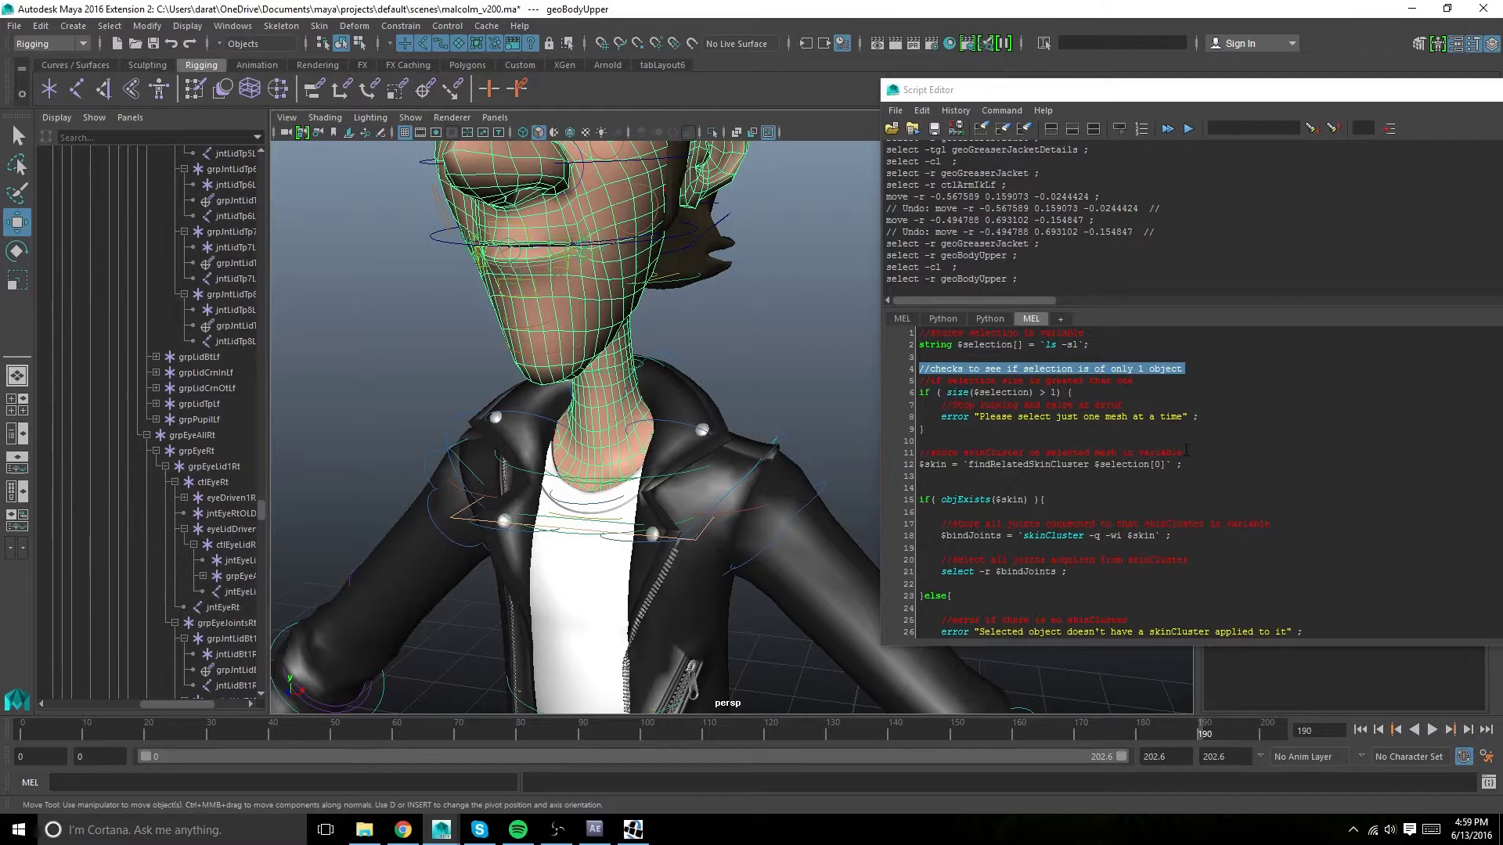
pyautogui.click(1187, 452)
pyautogui.hotkey('ctrl', 'a')
pyautogui.hotkey('ctrl', 'Return')
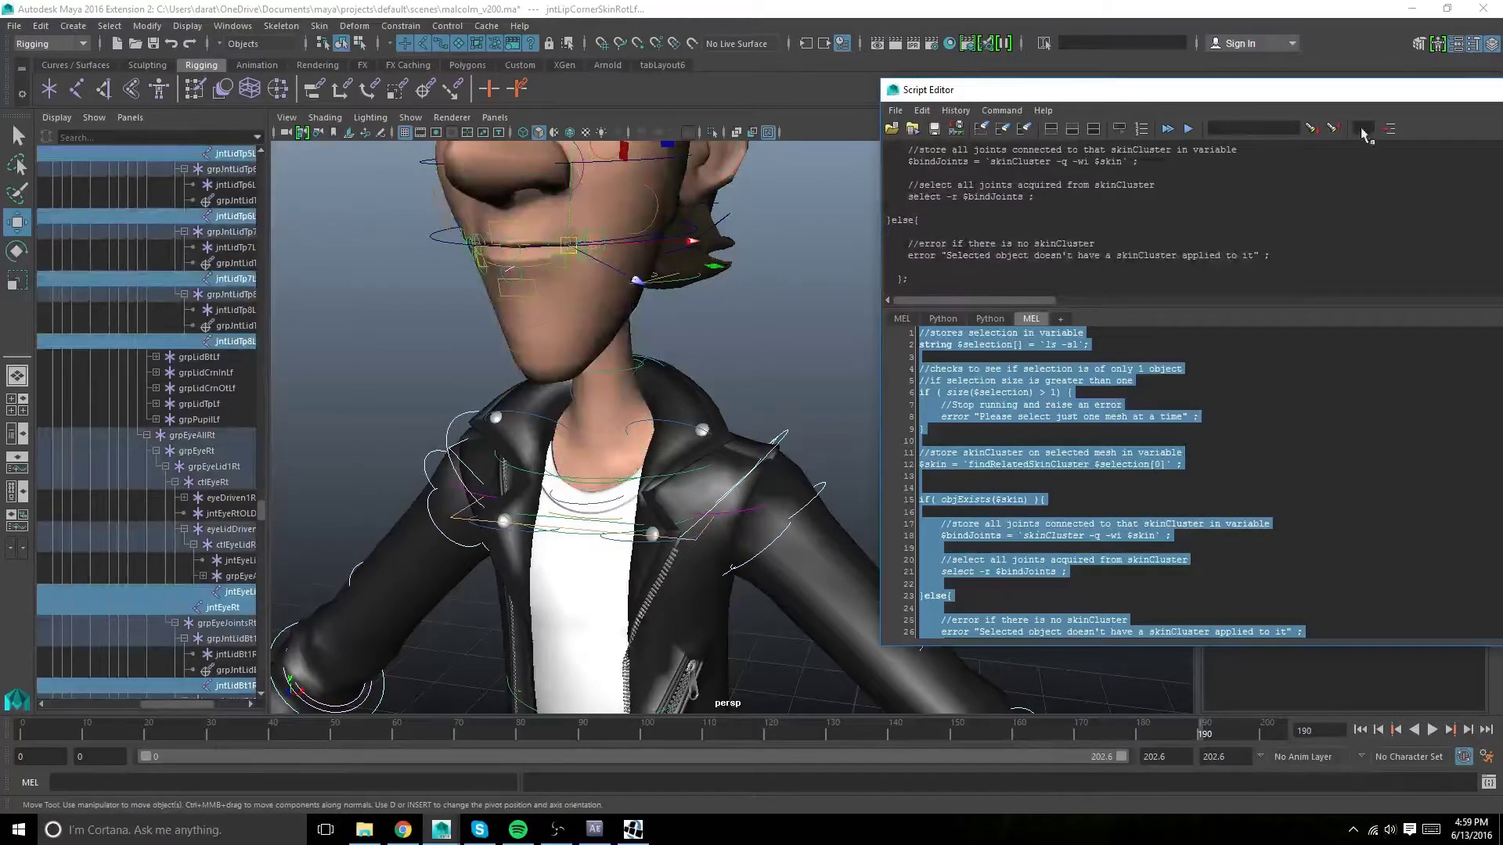
# Minimize the Script Editor and review the selected skin joints throughout the Outliner hierarchy
pyautogui.moveTo(1351, 95); pyautogui.dragTo(1145, 110)
pyautogui.click(1332, 106)
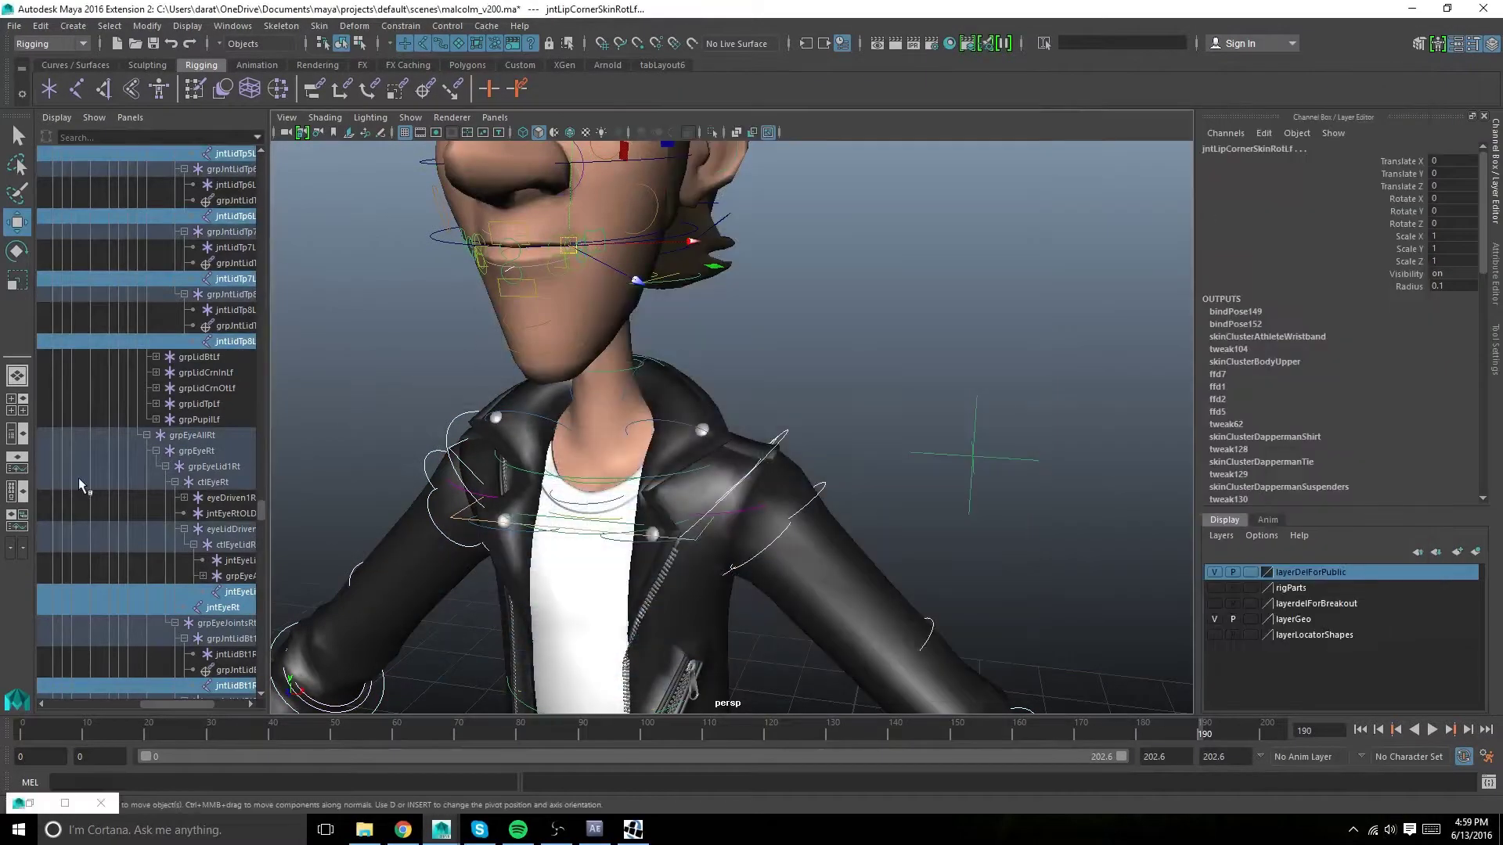
pyautogui.scroll(10, 158, 341)
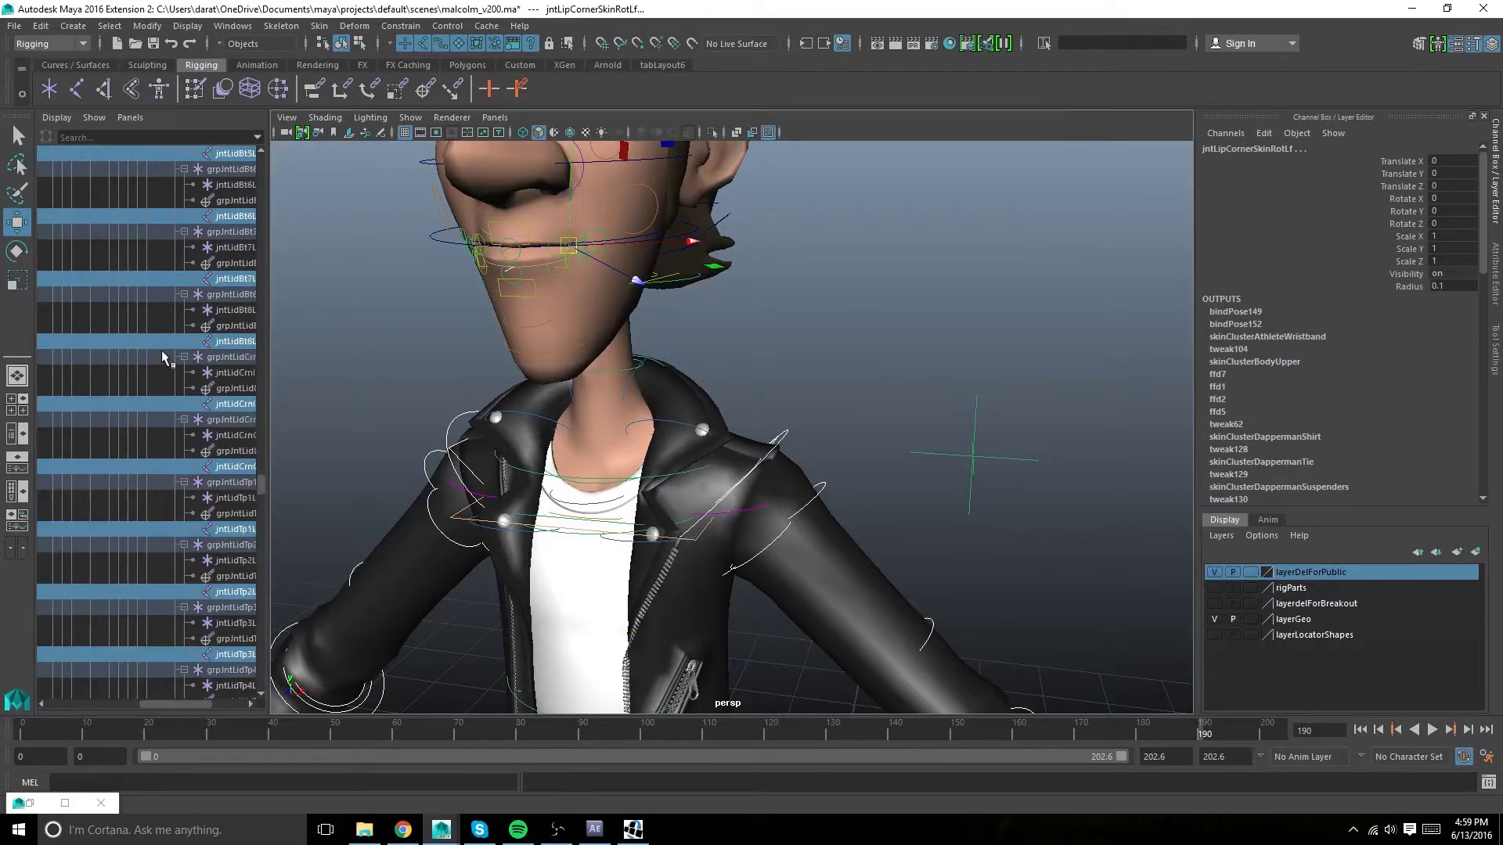
pyautogui.scroll(10, 161, 350)
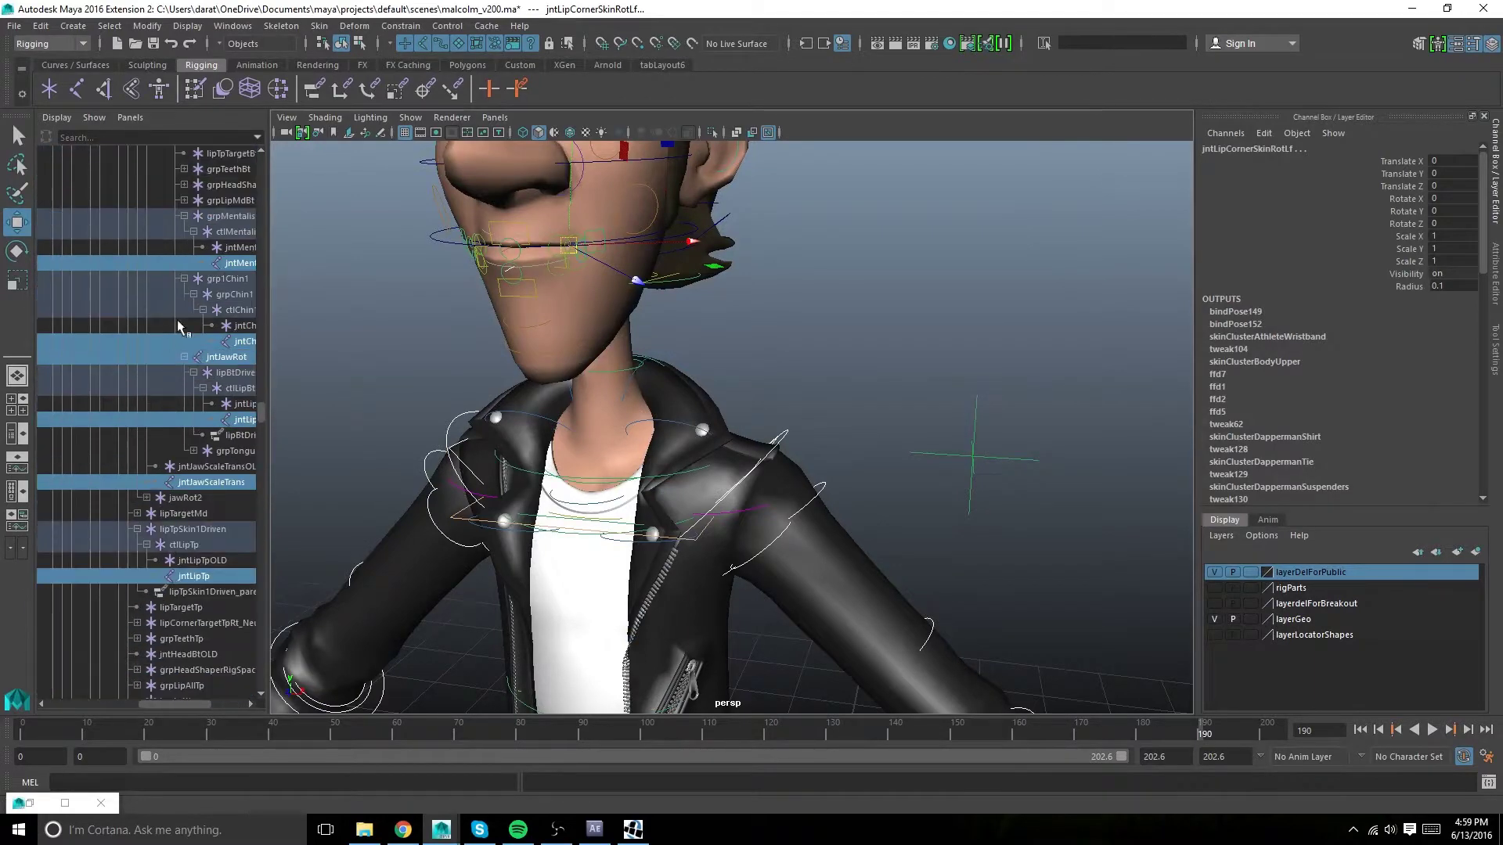
pyautogui.scroll(10, 179, 327)
pyautogui.keyDown('alt'); pyautogui.moveTo(724, 313); pyautogui.dragTo(507, 298); pyautogui.keyUp('alt')
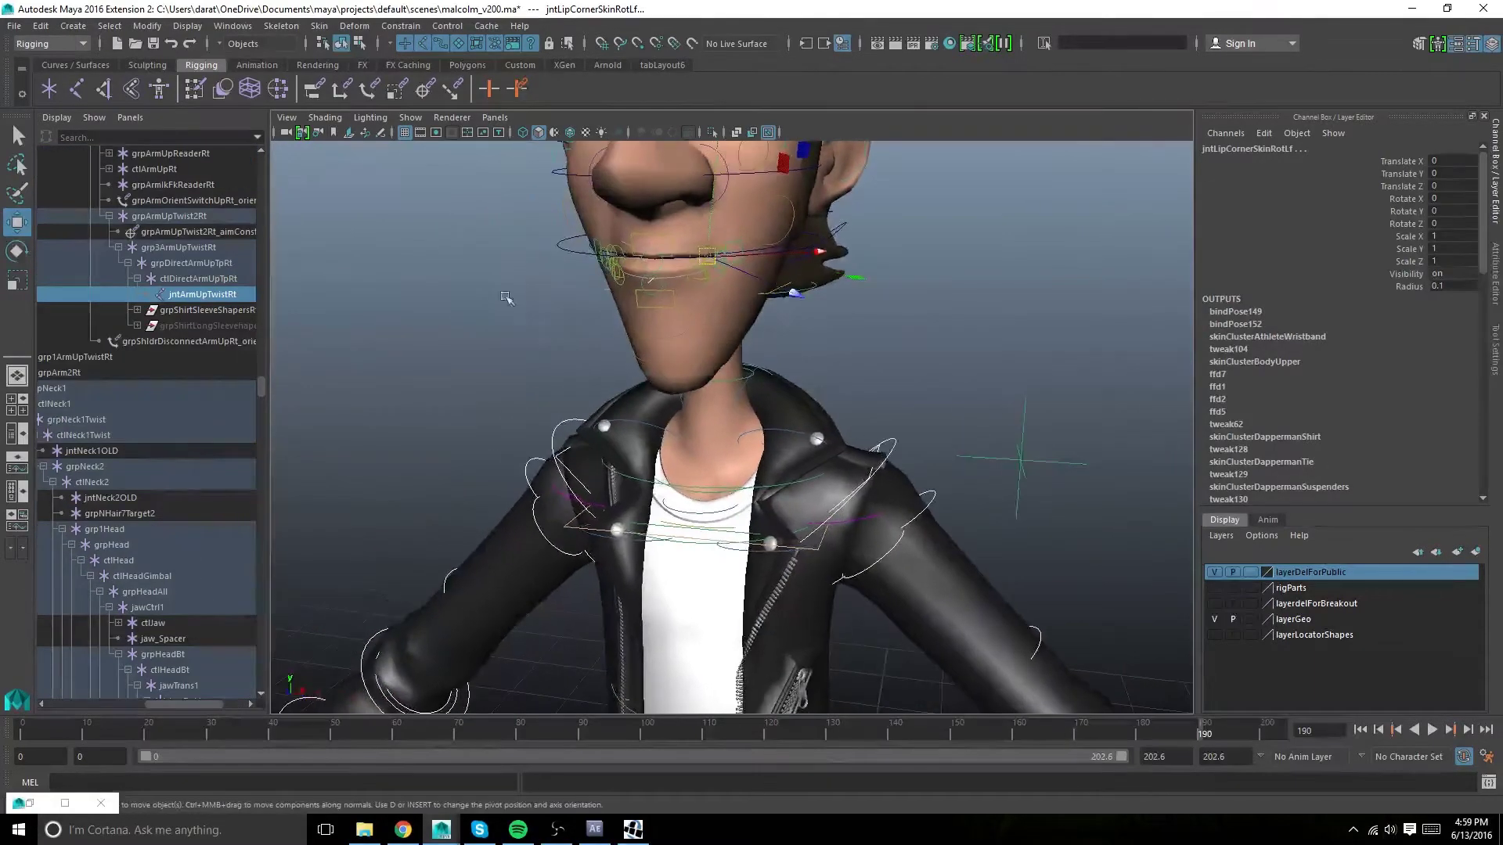
pyautogui.scroll(-12, 191, 386)
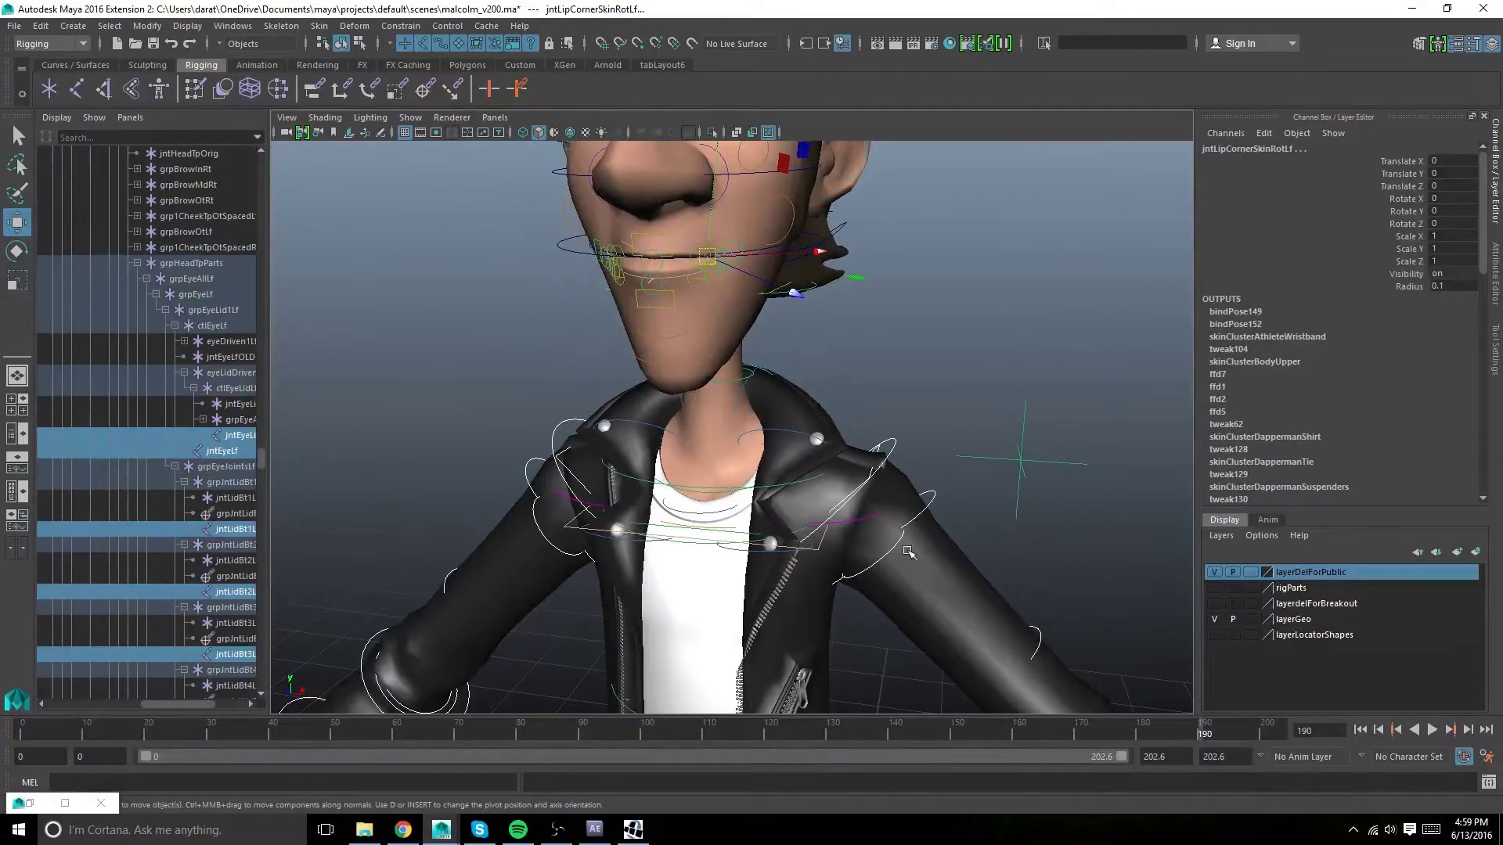
# Add the jacket mesh to the joint selection and bind it as skin to those joints
pyautogui.keyDown('alt'); pyautogui.moveTo(910, 553); pyautogui.dragTo(861, 403, button='middle'); pyautogui.keyUp('alt')
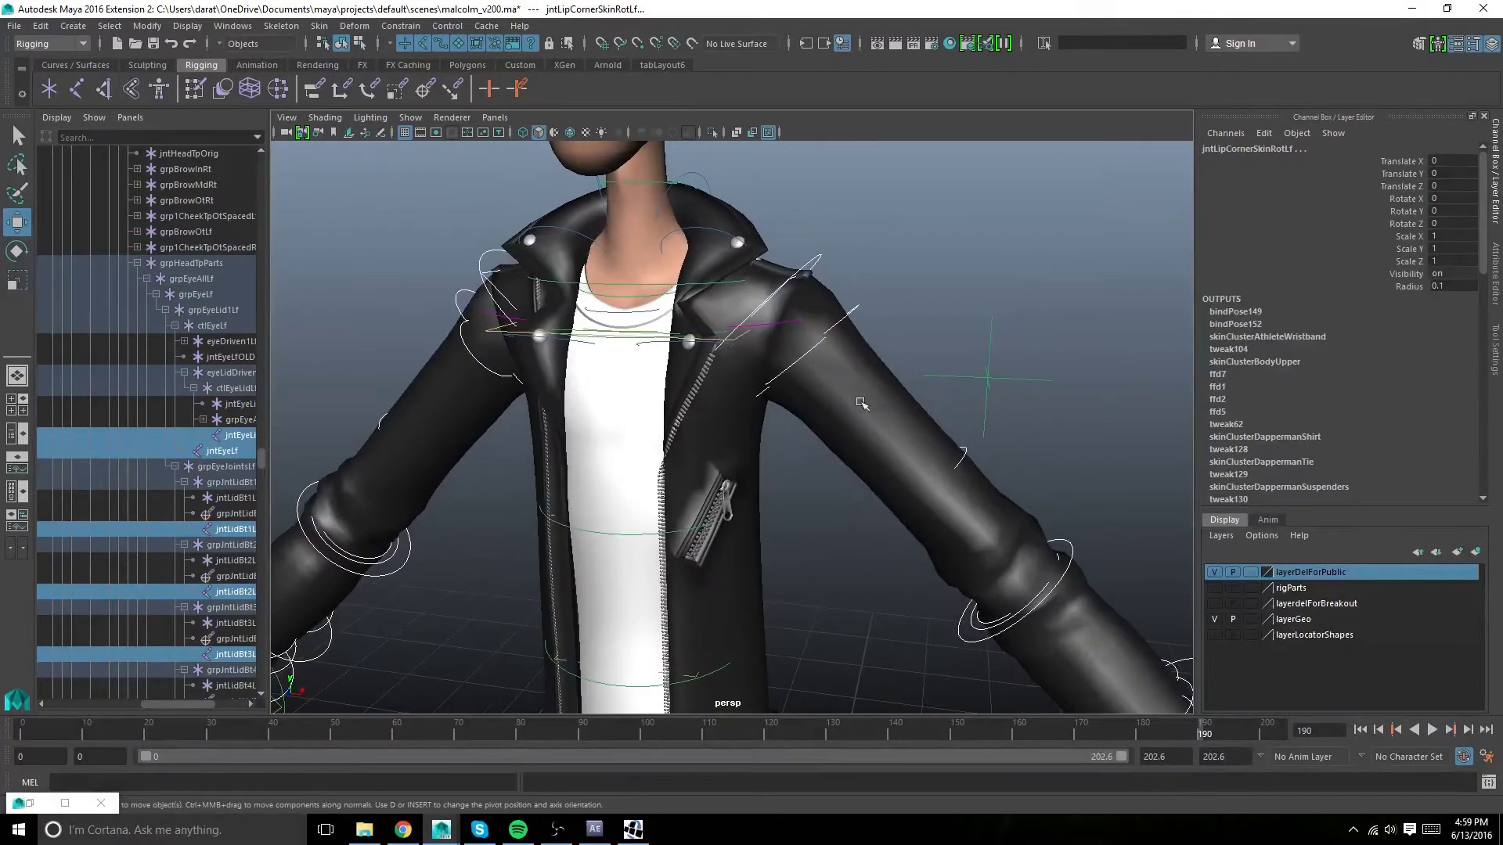
pyautogui.click(910, 394)
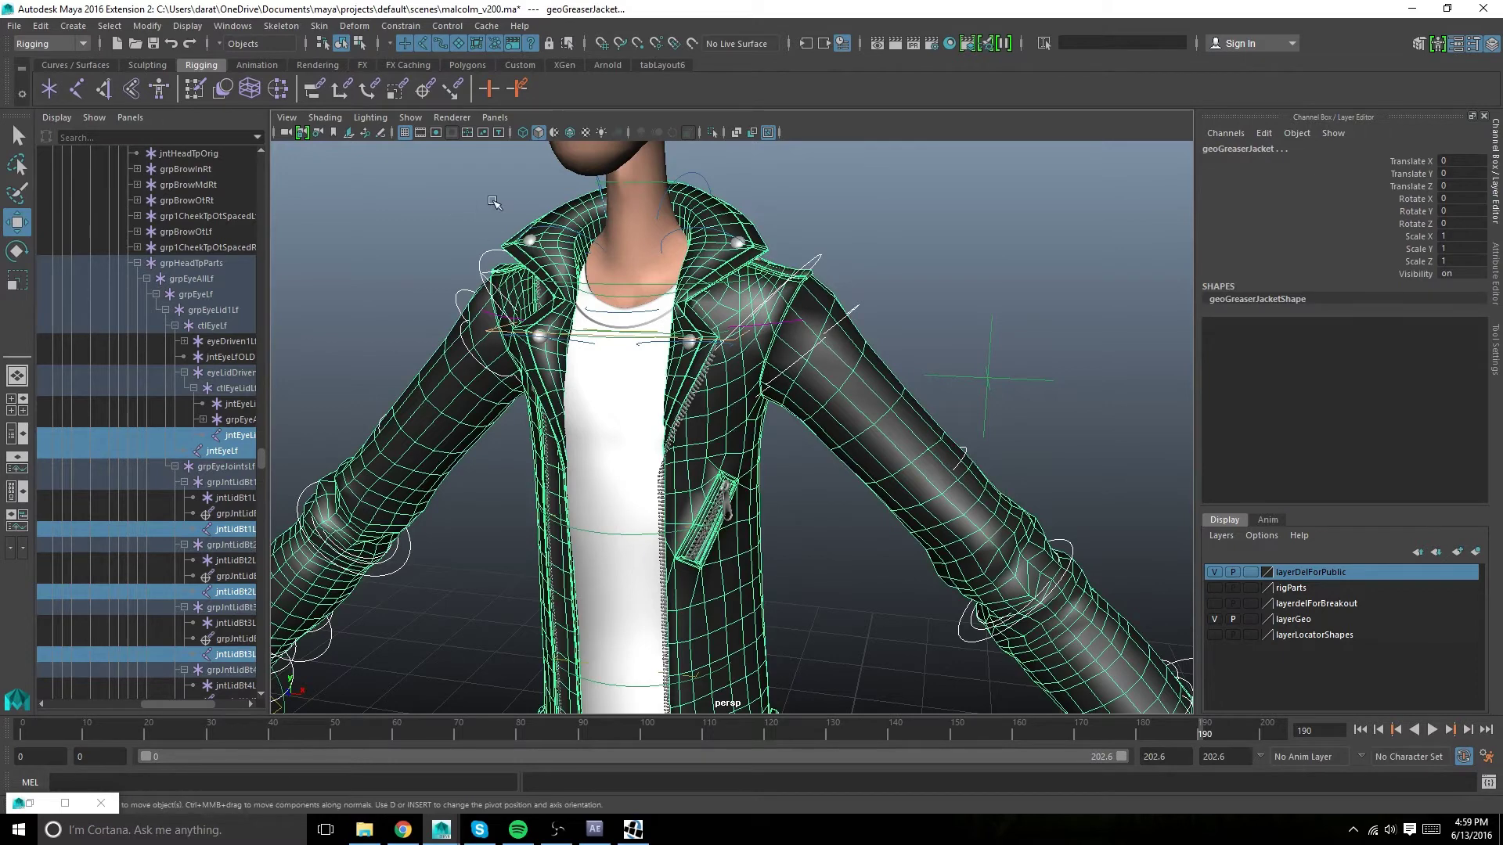
pyautogui.click(319, 26)
pyautogui.click(345, 81)
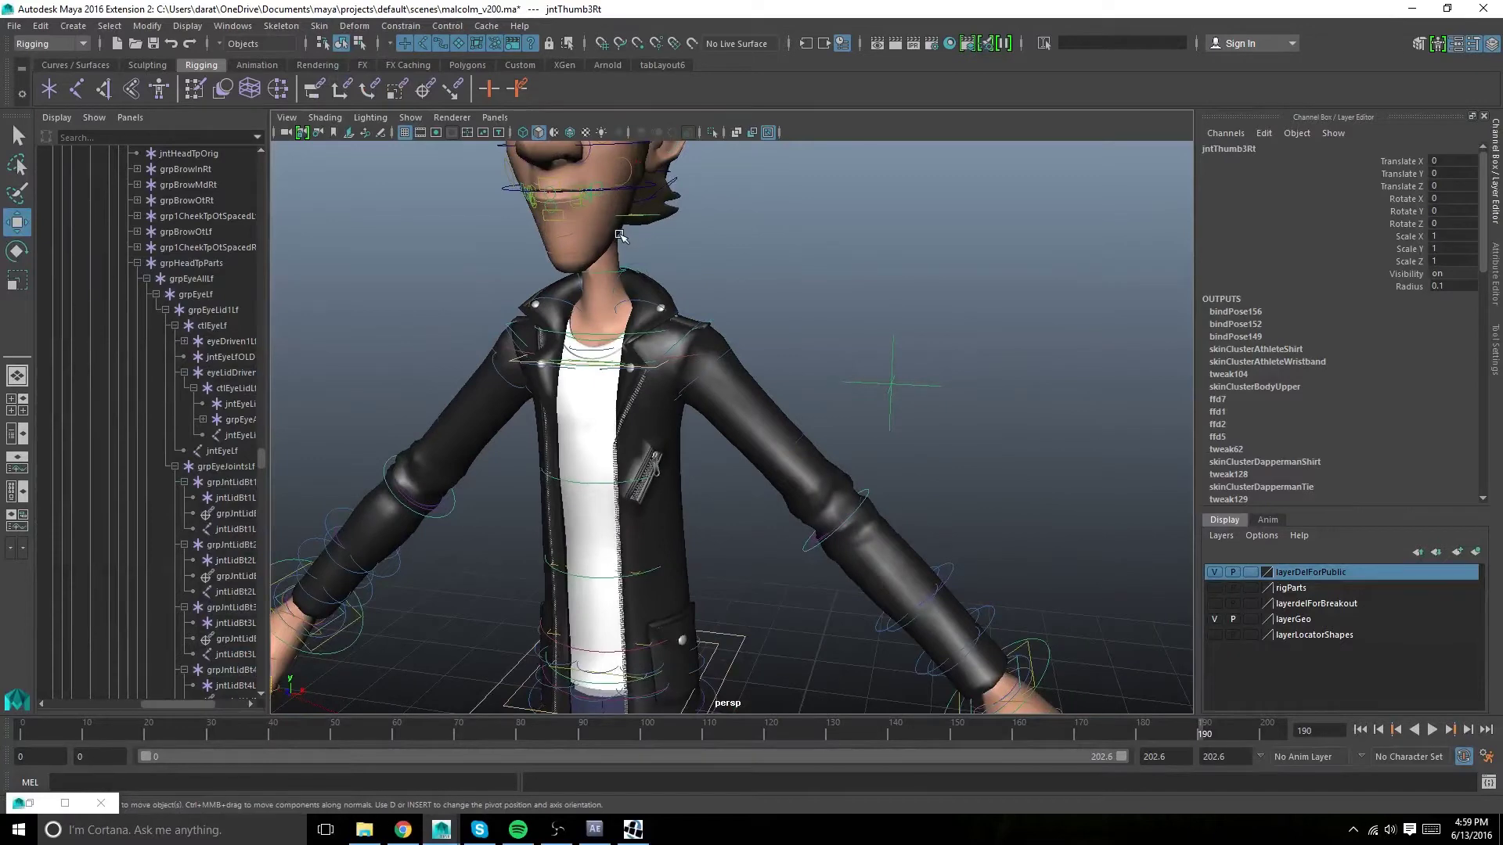
# Select the upper body mesh followed by the jacket mesh, and open the Copy Skin Weights options
pyautogui.click(619, 235)
pyautogui.keyDown('alt'); pyautogui.moveTo(617, 241); pyautogui.dragTo(673, 264, button='middle'); pyautogui.keyUp('alt')
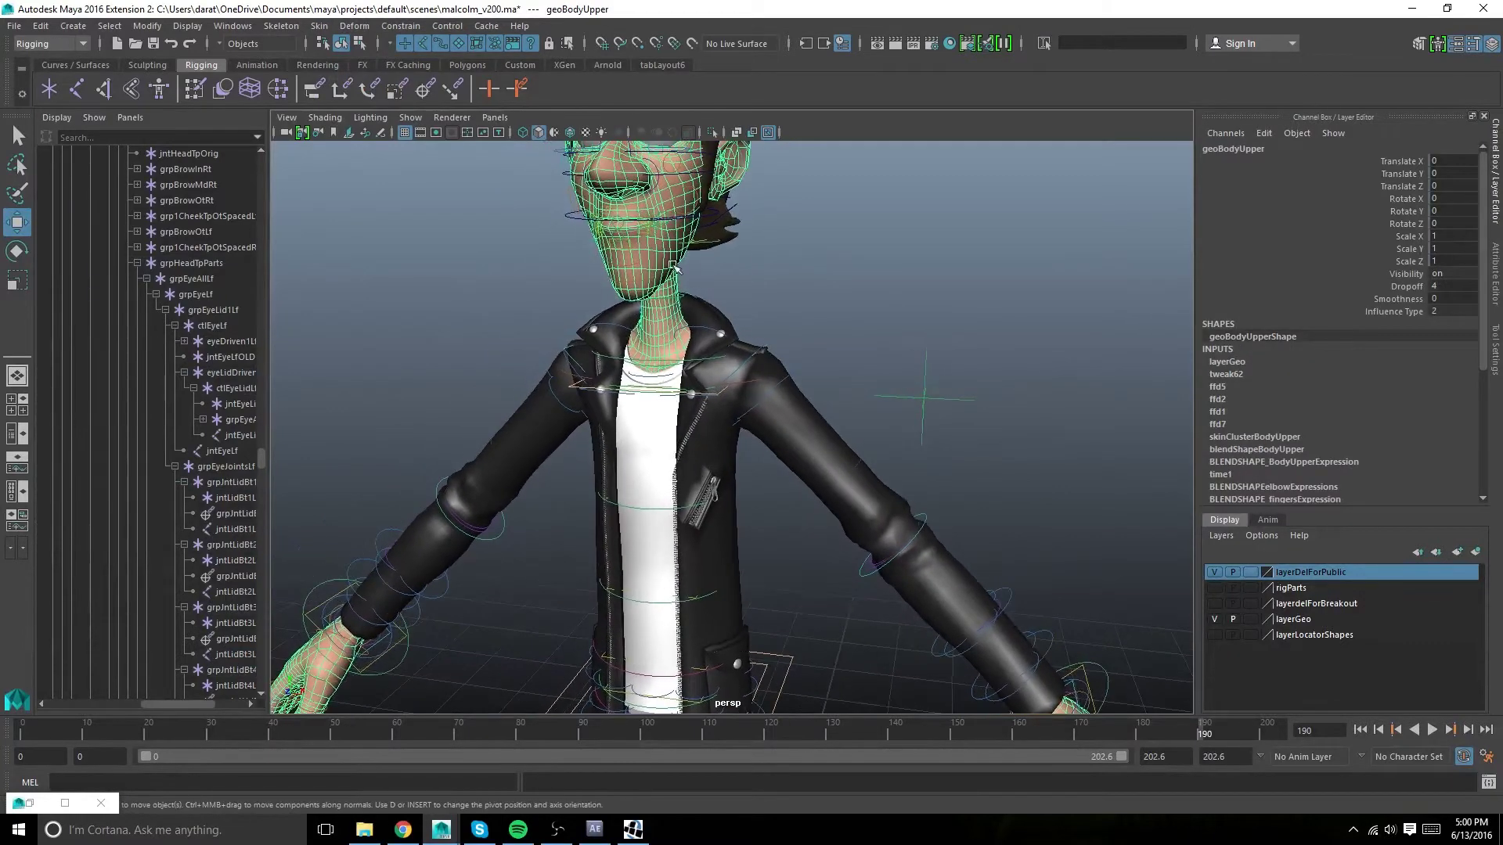
pyautogui.keyDown('shift'); pyautogui.click(777, 365); pyautogui.keyUp('shift')
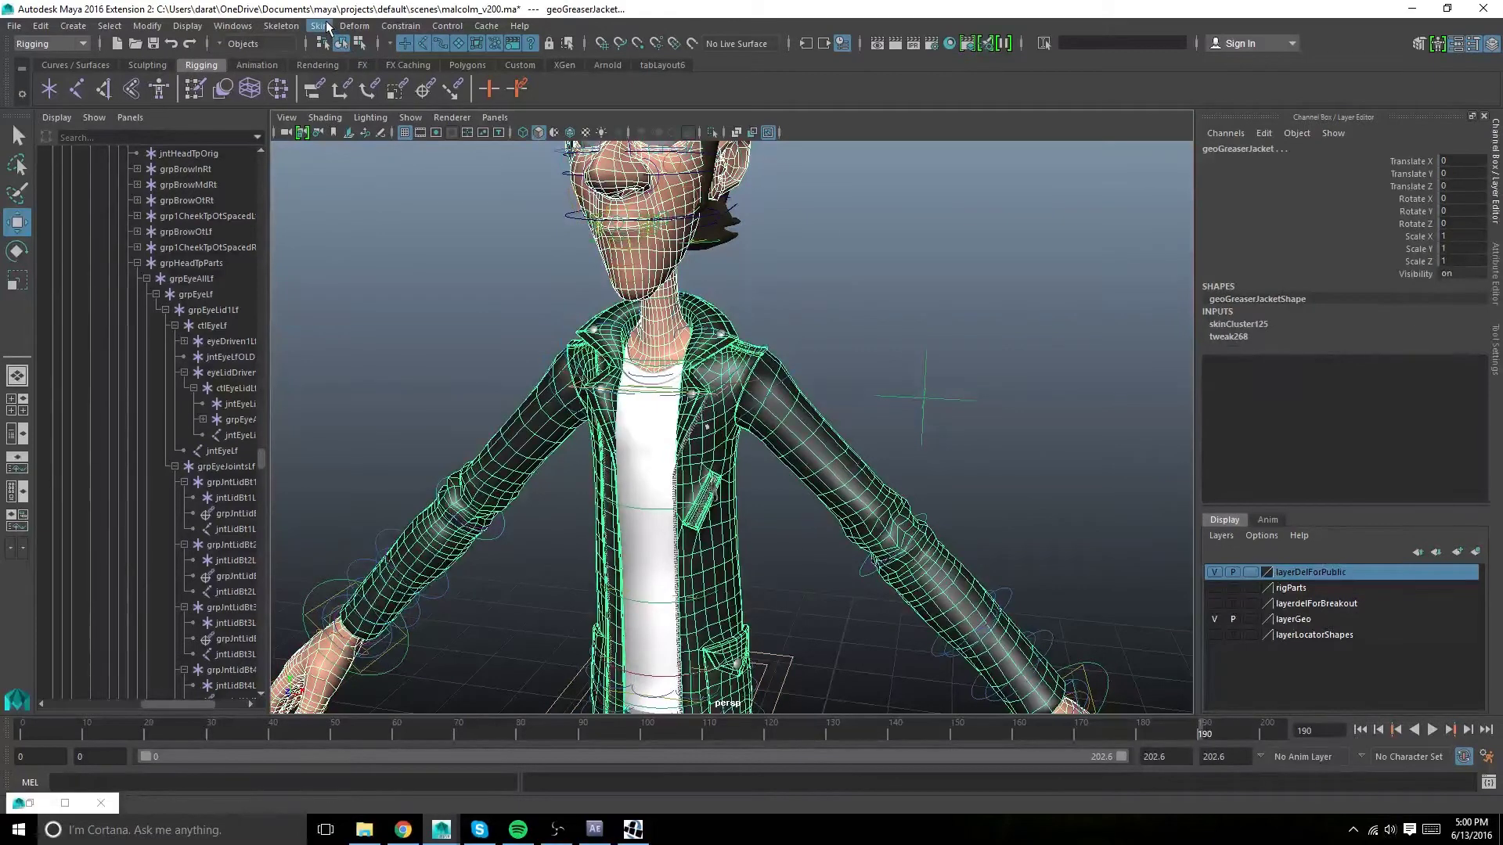
pyautogui.click(318, 26)
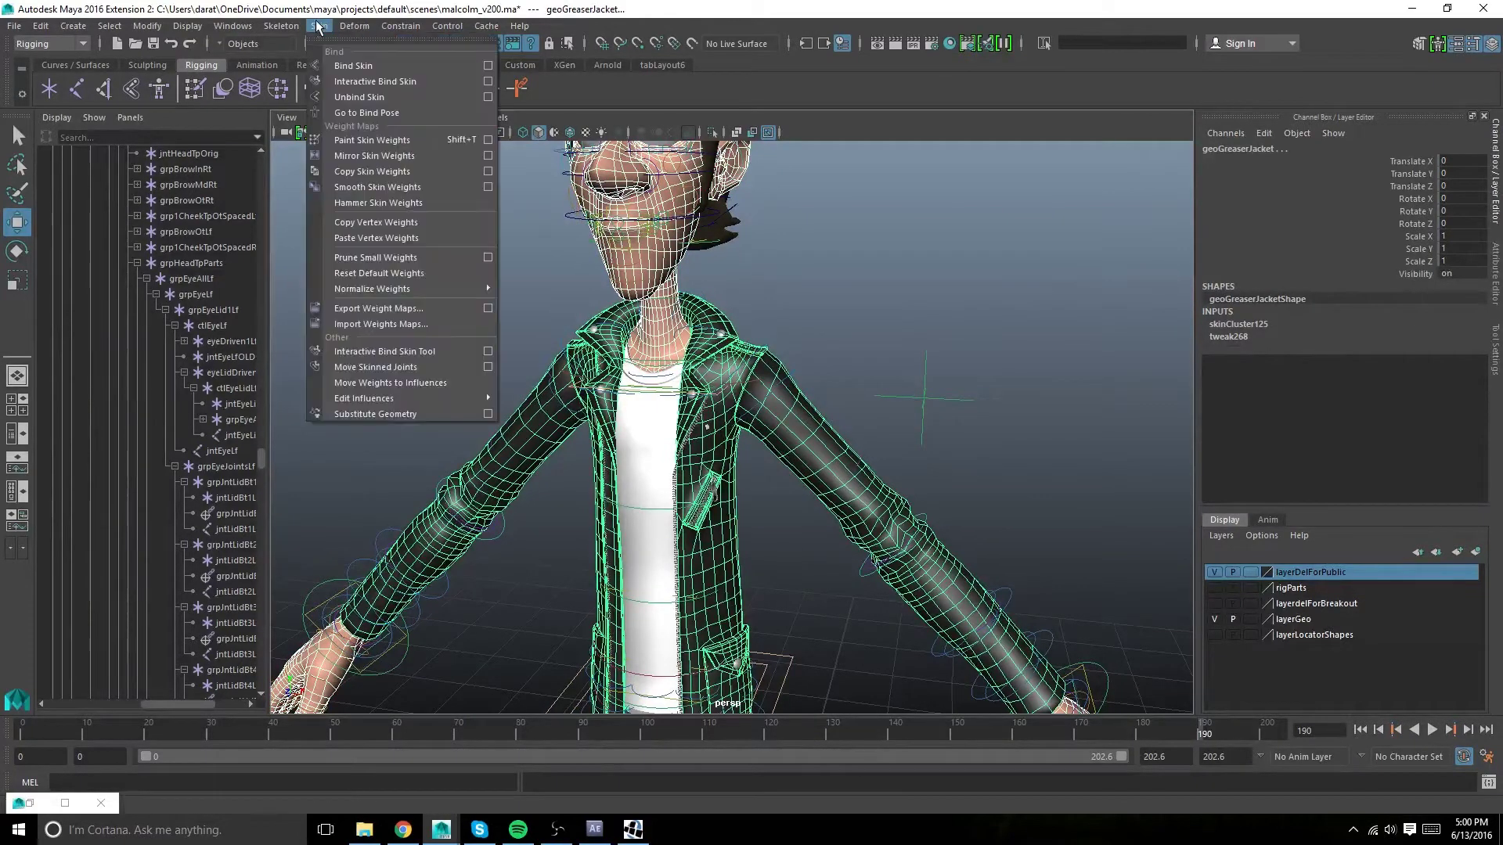
pyautogui.click(487, 172)
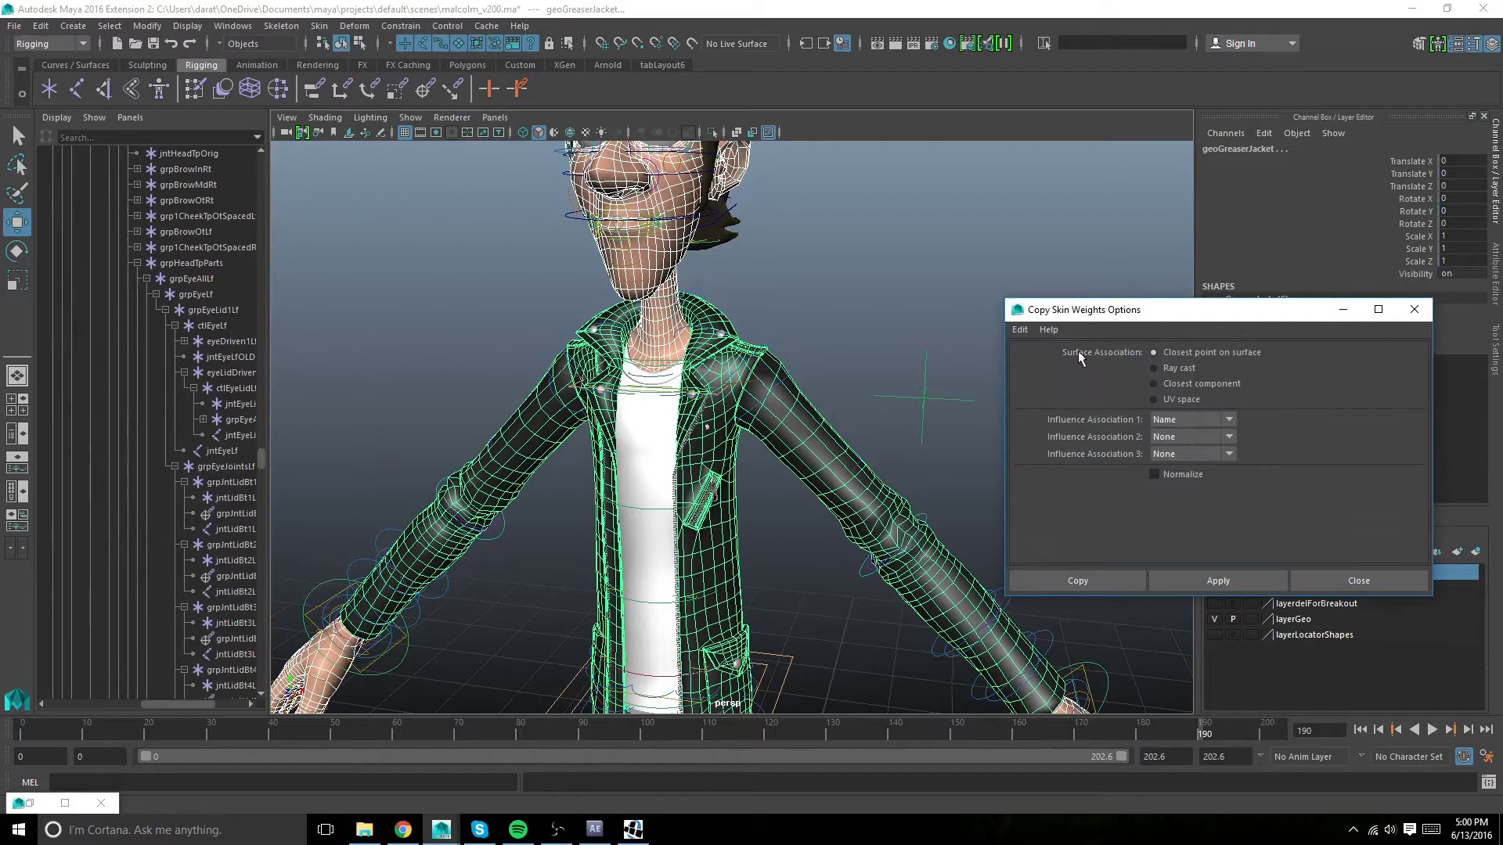
# Copy the body's skin weights to the jacket using reset options with Influence Association 1 set to Name
pyautogui.click(1031, 335)
pyautogui.click(1049, 359)
pyautogui.click(1209, 324)
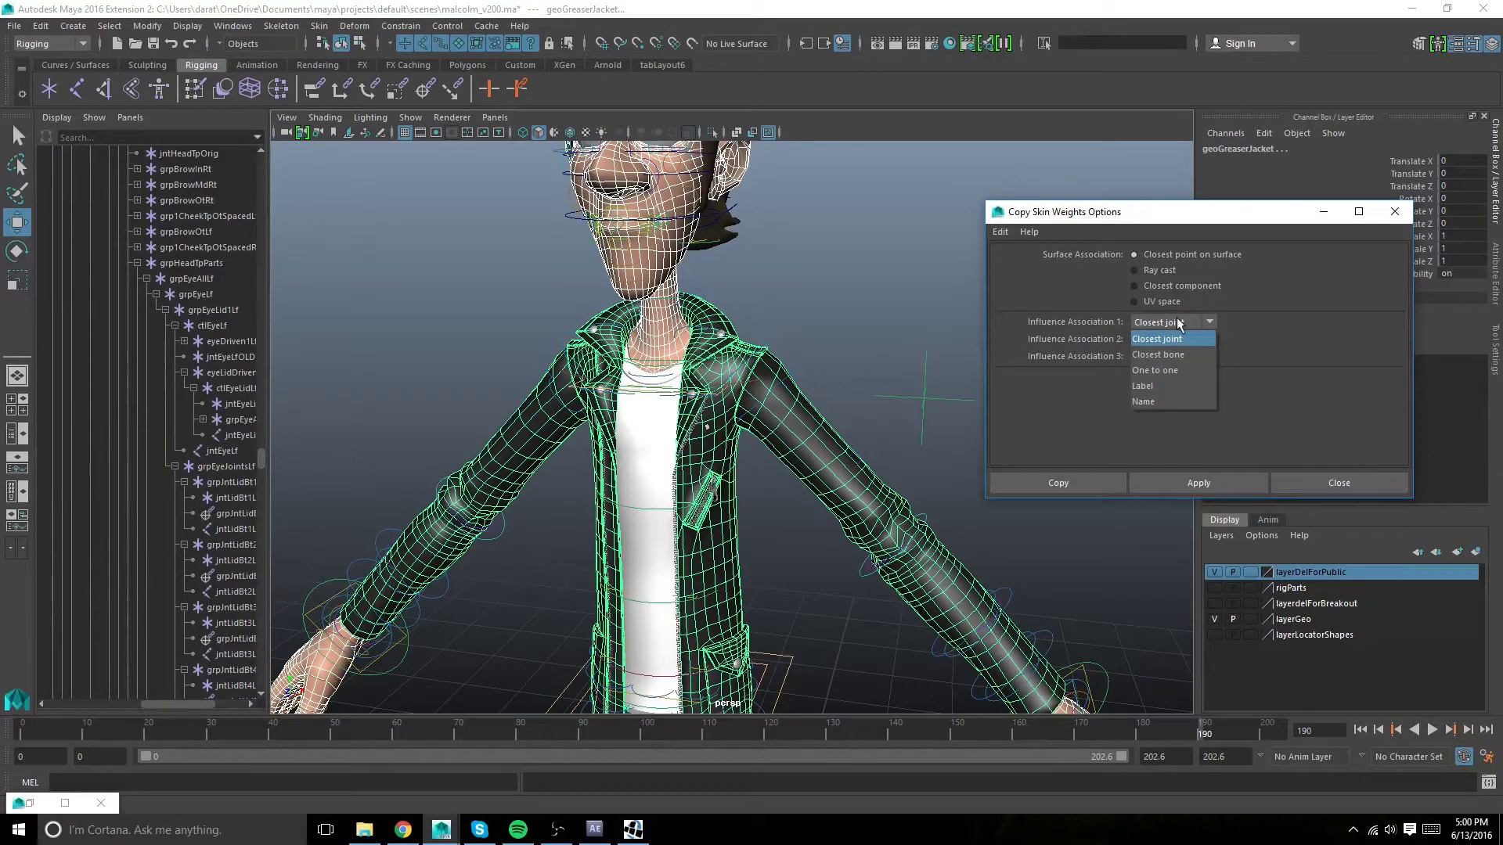
pyautogui.click(1152, 400)
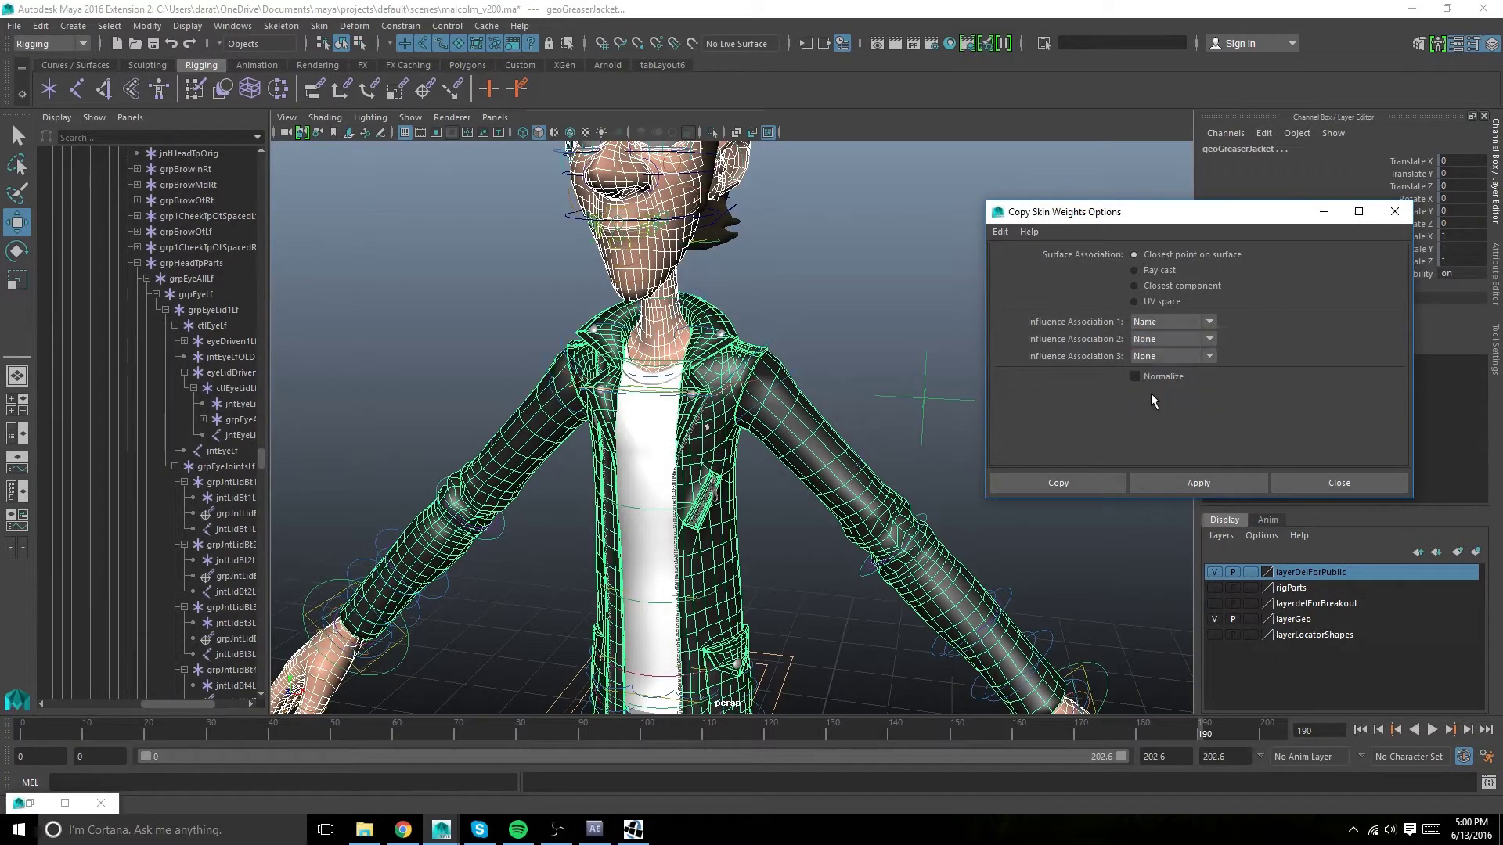
pyautogui.click(1087, 482)
pyautogui.click(1063, 574)
# Test the jacket's deformation by raising and lowering the left arm IK control, ending at translation of about -0.758, 1.487, 0.686
pyautogui.keyDown('alt'); pyautogui.moveTo(1063, 573); pyautogui.dragTo(934, 555, button='right'); pyautogui.keyUp('alt')
pyautogui.keyDown('alt'); pyautogui.moveTo(933, 554); pyautogui.dragTo(905, 472, button='middle'); pyautogui.keyUp('alt')
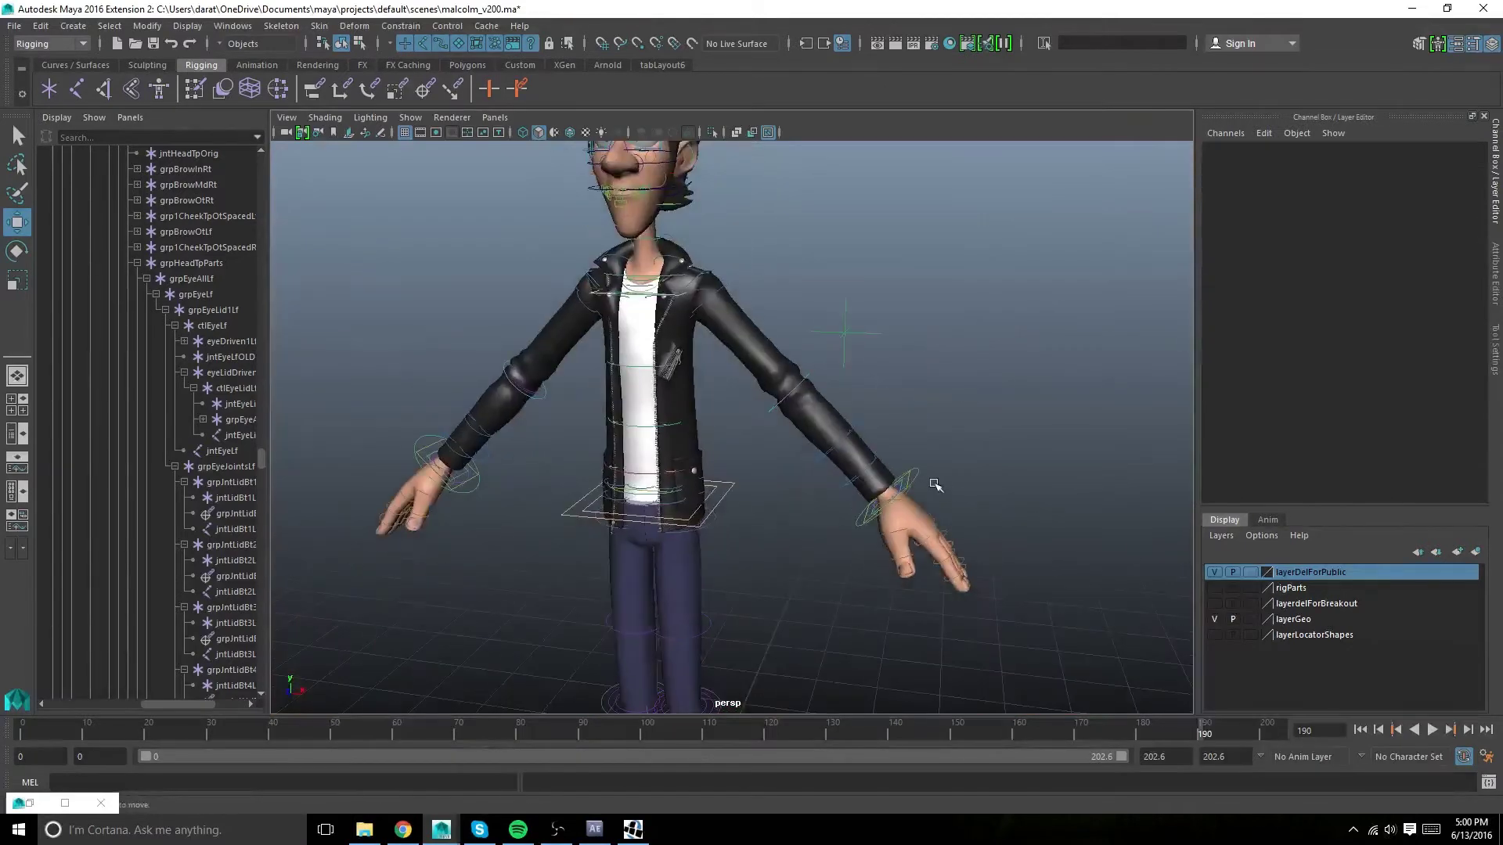
pyautogui.click(915, 470)
pyautogui.moveTo(886, 497); pyautogui.dragTo(811, 436)
pyautogui.keyDown('alt'); pyautogui.moveTo(955, 406); pyautogui.dragTo(598, 184); pyautogui.keyUp('alt')
pyautogui.keyDown('alt'); pyautogui.moveTo(576, 317); pyautogui.dragTo(732, 345); pyautogui.keyUp('alt')
pyautogui.keyDown('alt'); pyautogui.moveTo(615, 342); pyautogui.dragTo(658, 473, button='middle'); pyautogui.keyUp('alt')
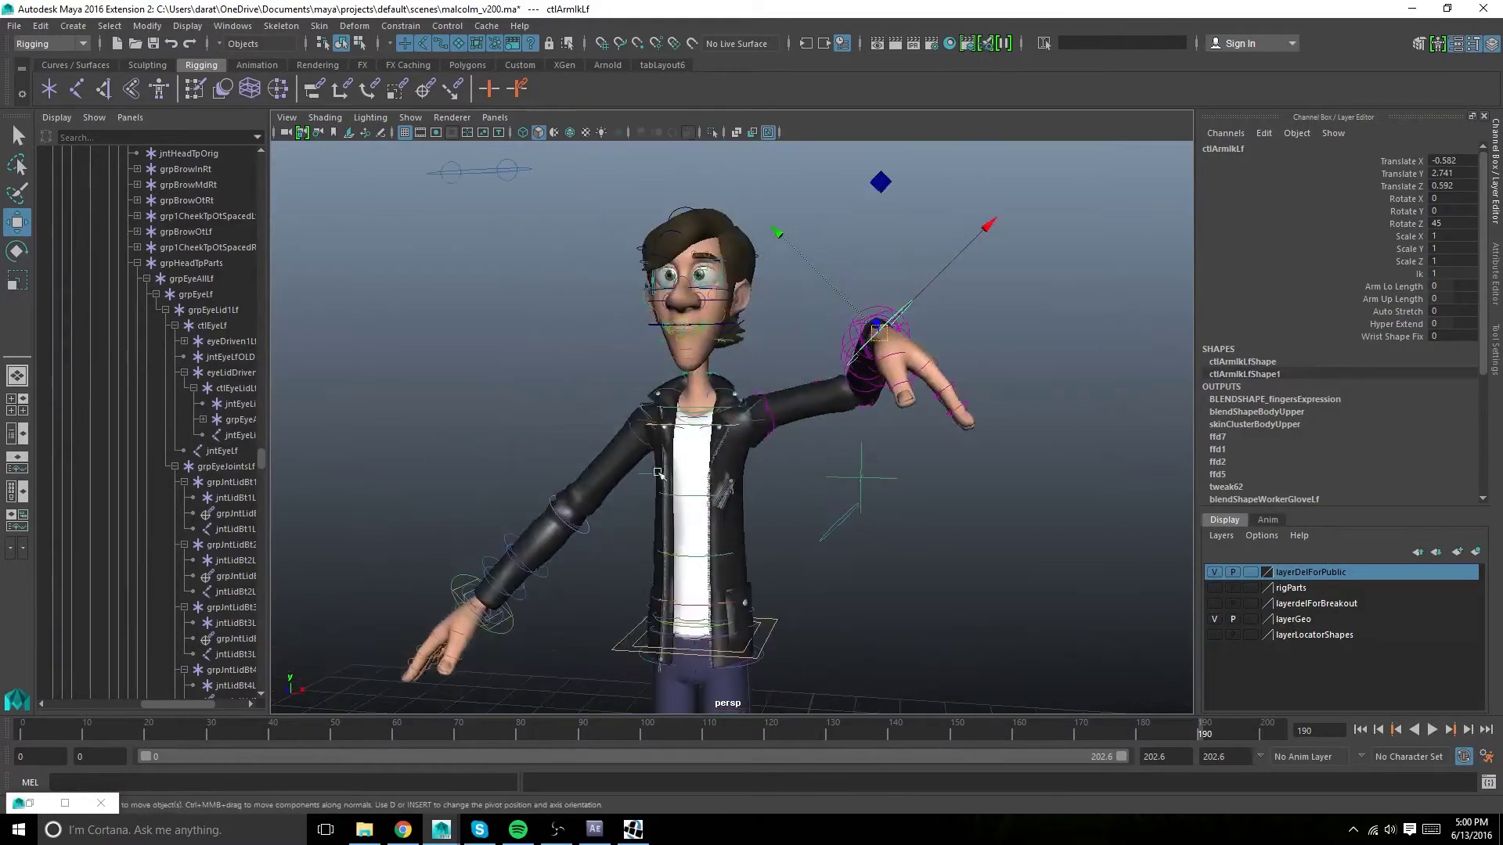
pyautogui.keyDown('alt'); pyautogui.moveTo(658, 474); pyautogui.dragTo(890, 490, button='right'); pyautogui.keyUp('alt')
pyautogui.keyDown('alt'); pyautogui.moveTo(889, 490); pyautogui.dragTo(826, 483); pyautogui.keyUp('alt')
pyautogui.scroll(-3, 1087, 466)
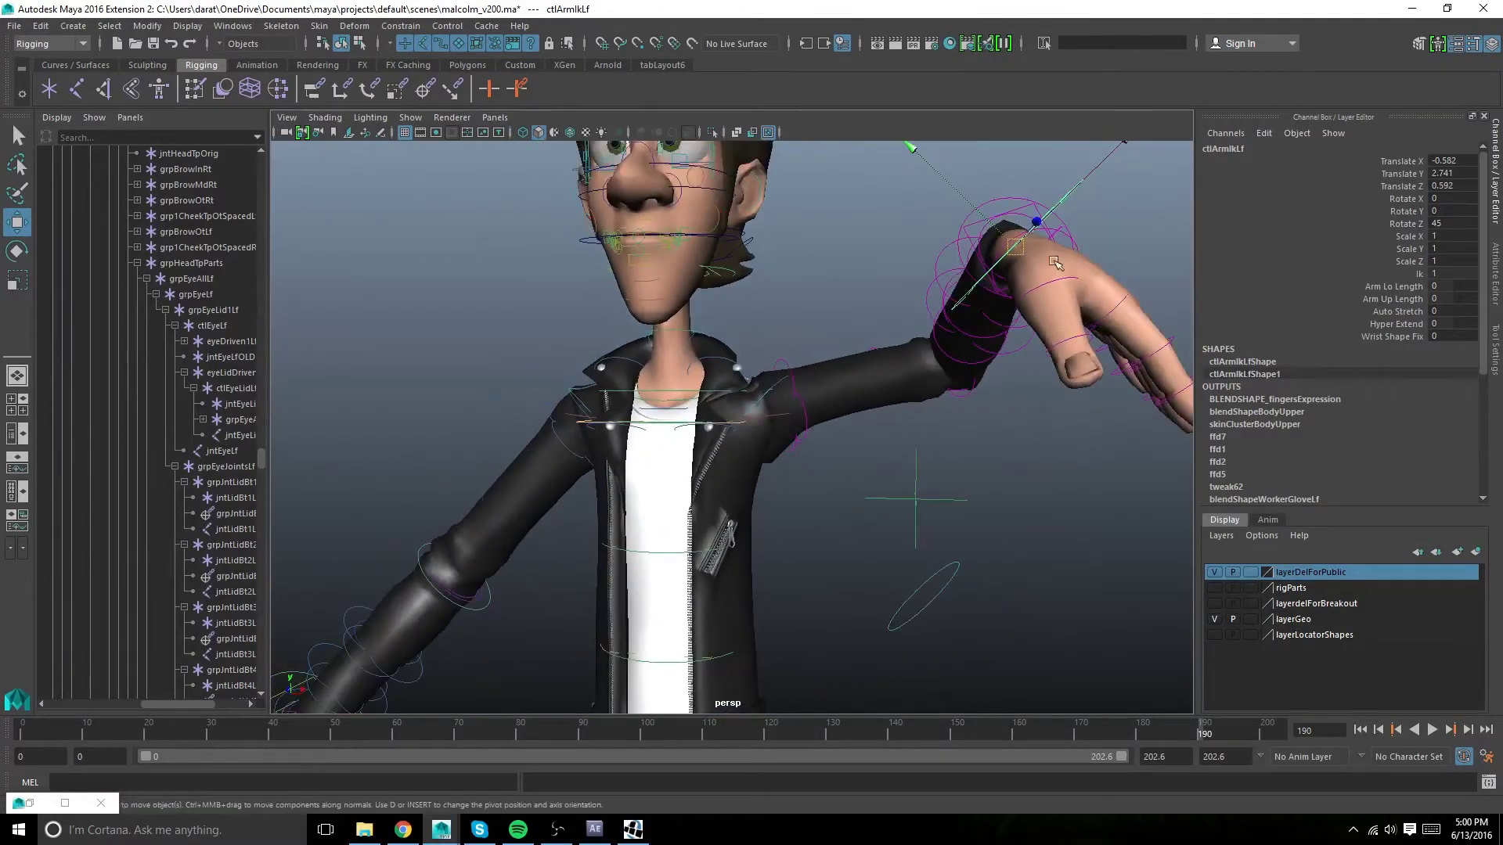
pyautogui.moveTo(1016, 255); pyautogui.dragTo(973, 525)
# Set Translate X, Y and Z of the left arm IK control to 0
pyautogui.hotkey('ctrl', 'r')
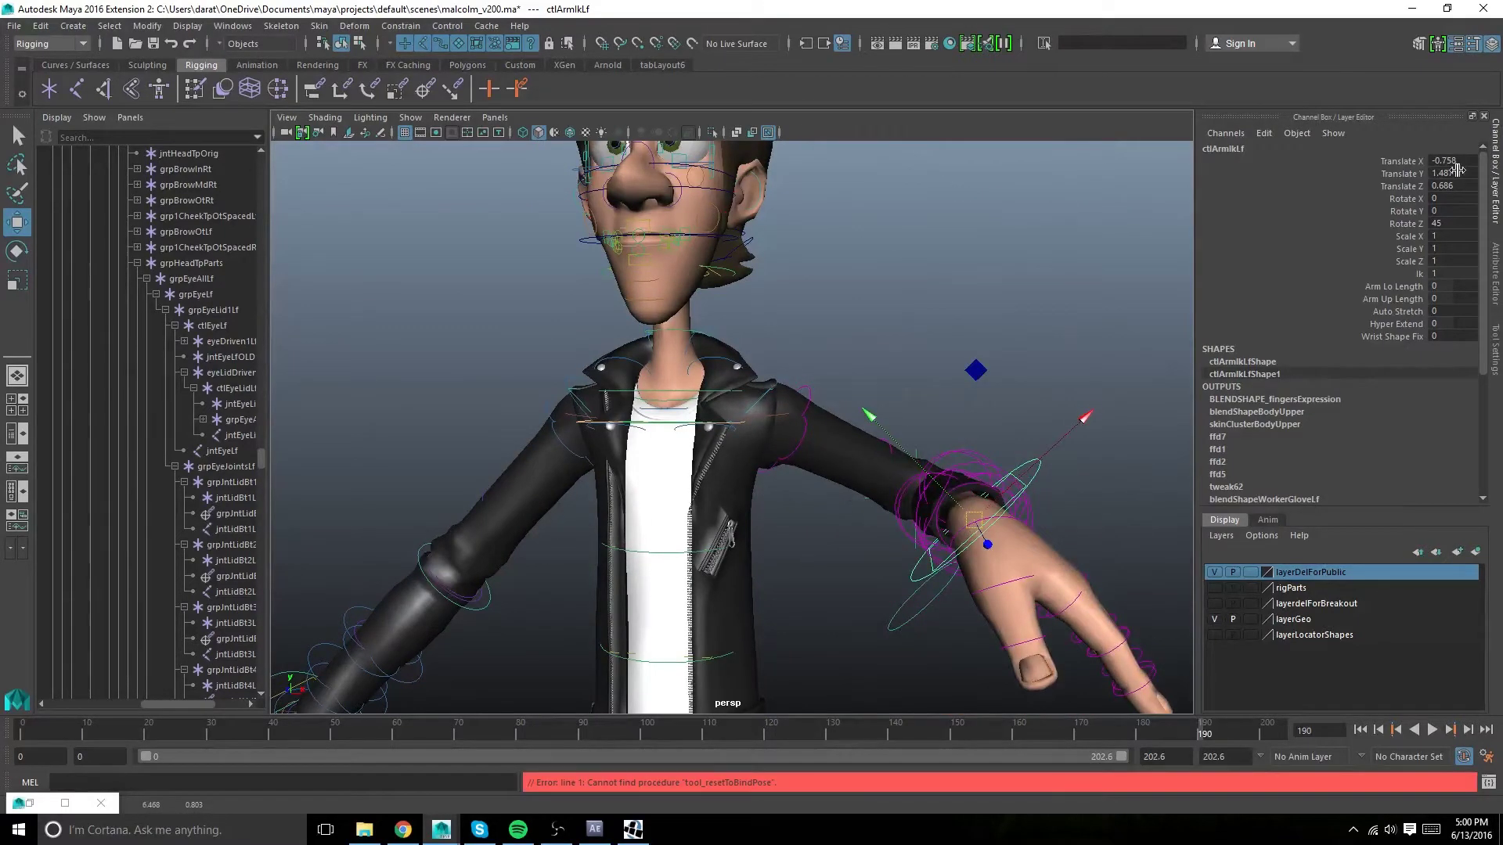
pyautogui.moveTo(1456, 172); pyautogui.dragTo(1459, 186)
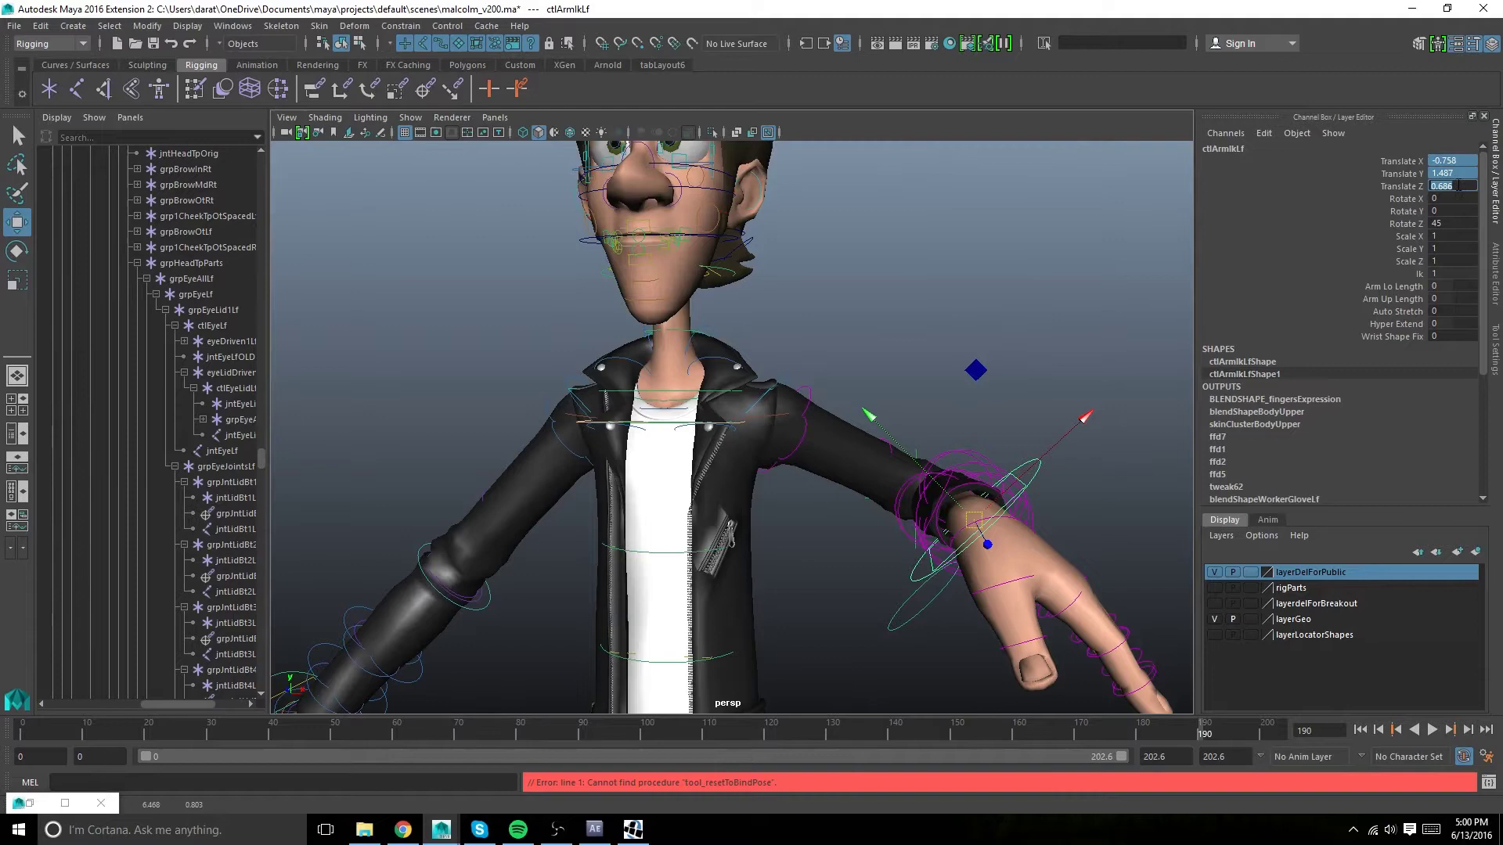
pyautogui.write('0')
pyautogui.press('Return')
# Select the upper body mesh and run the whole MEL script that selects the joints bound to it
pyautogui.scroll(4, 814, 352)
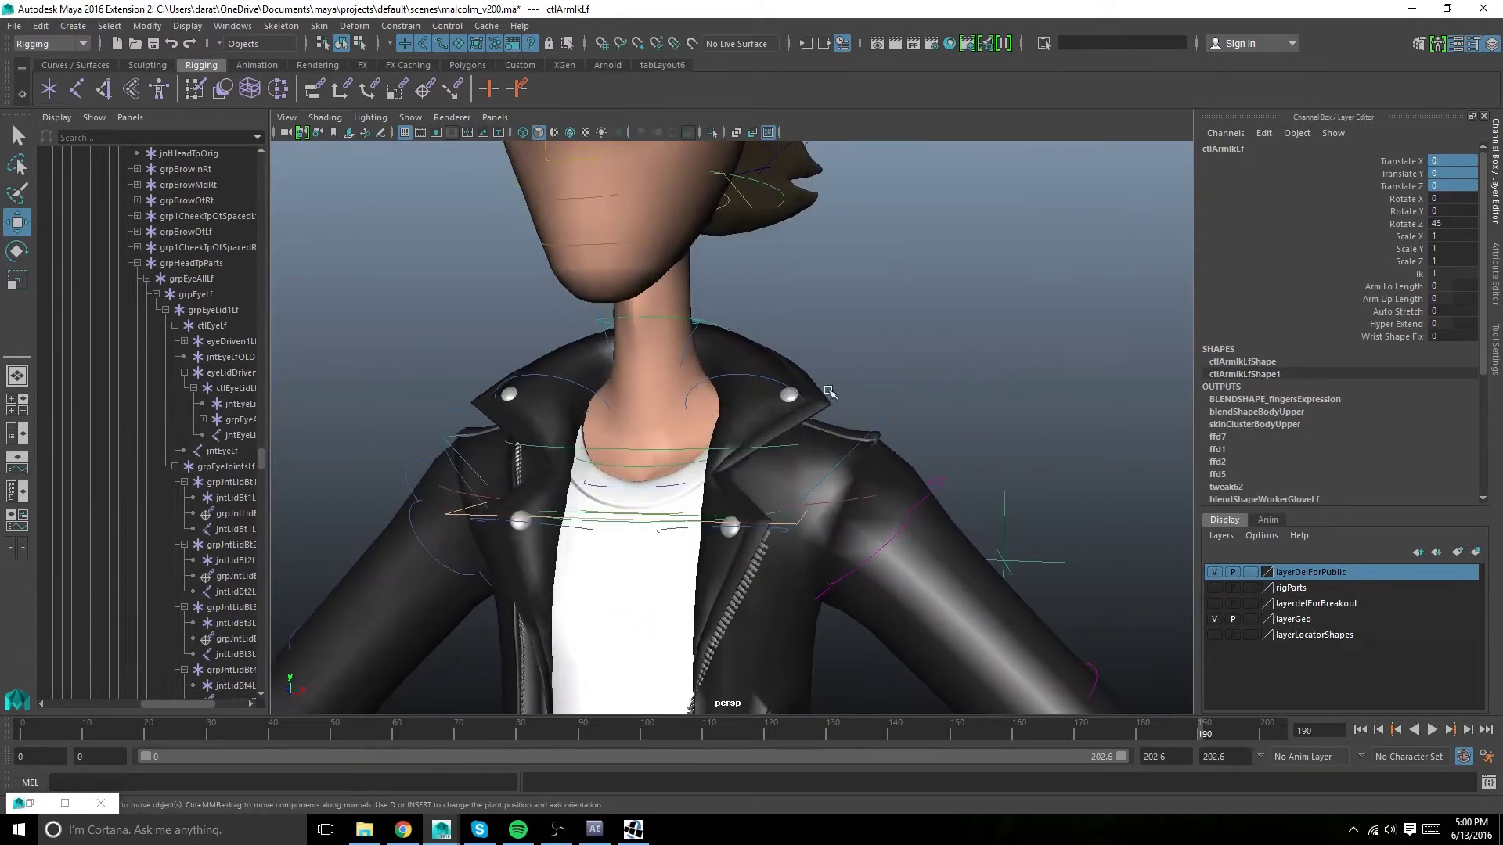
pyautogui.click(786, 394)
pyautogui.keyDown('alt'); pyautogui.moveTo(785, 393); pyautogui.dragTo(692, 346); pyautogui.keyUp('alt')
pyautogui.click(692, 346)
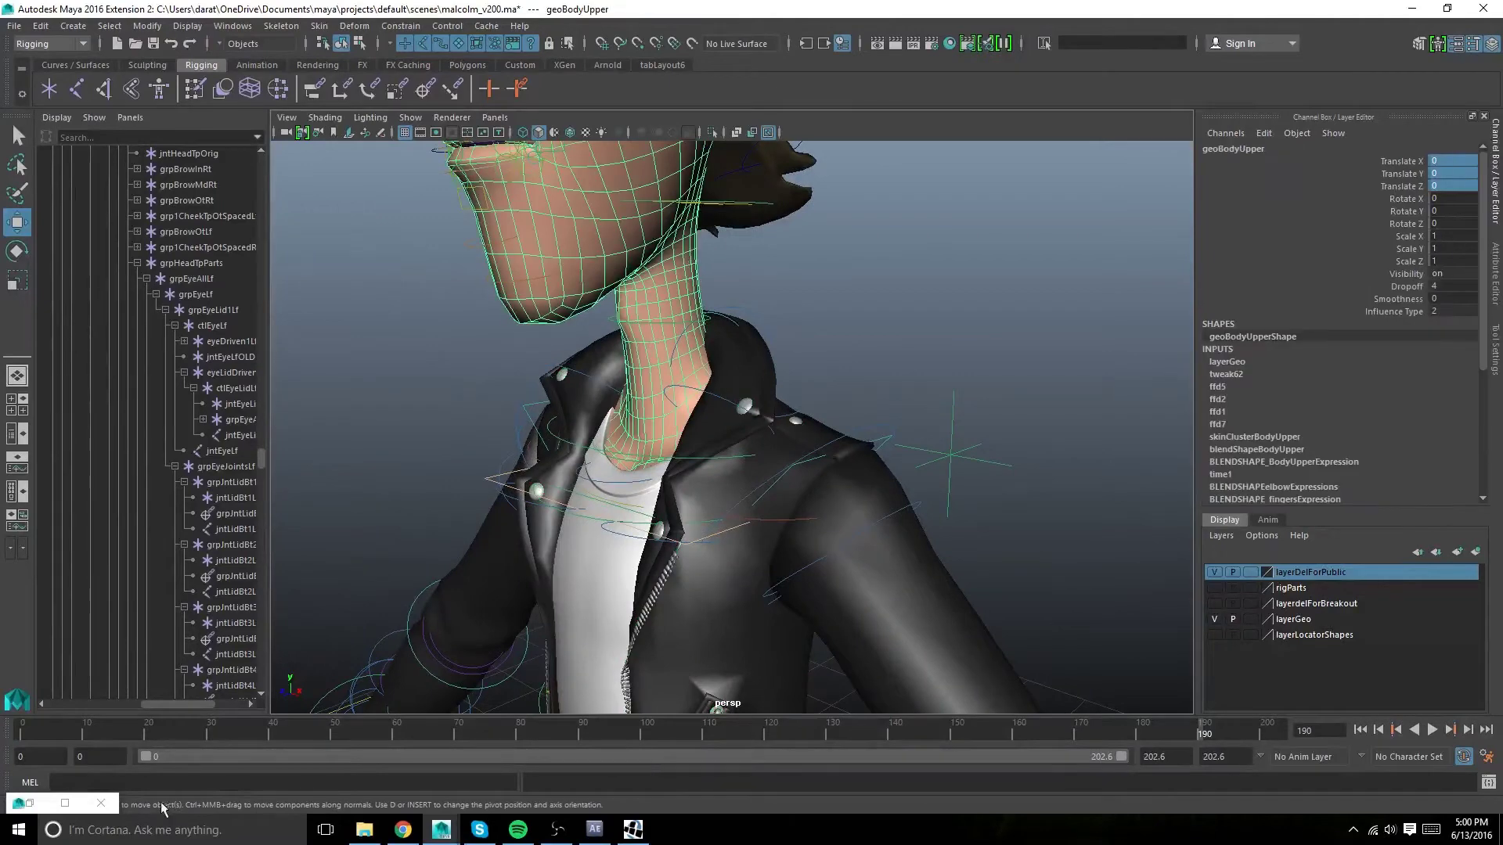
pyautogui.click(65, 803)
pyautogui.click(1060, 573)
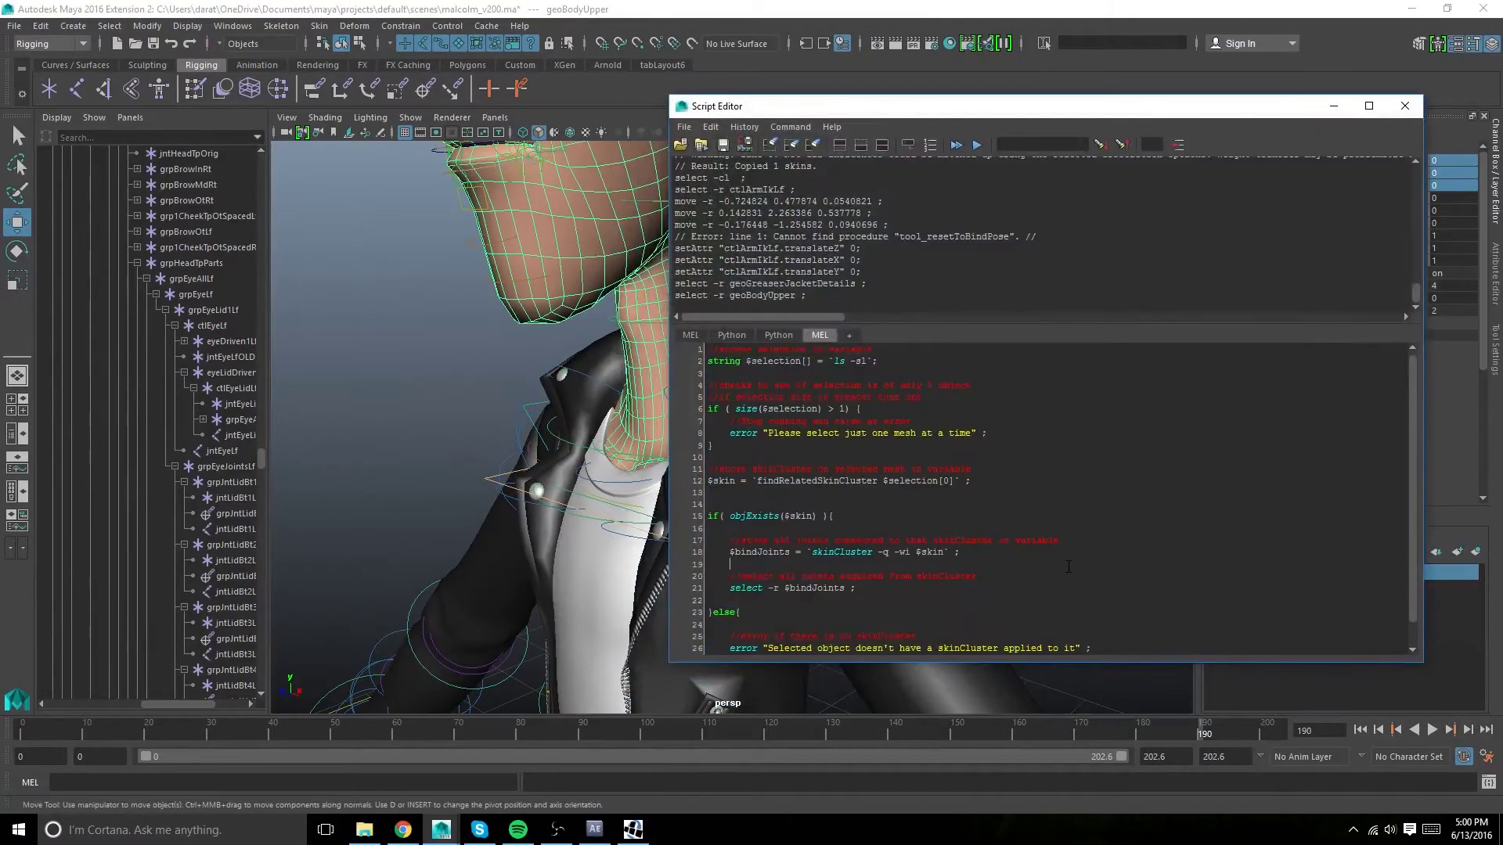
pyautogui.hotkey('ctrl', 'a')
pyautogui.hotkey('ctrl', 'Return')
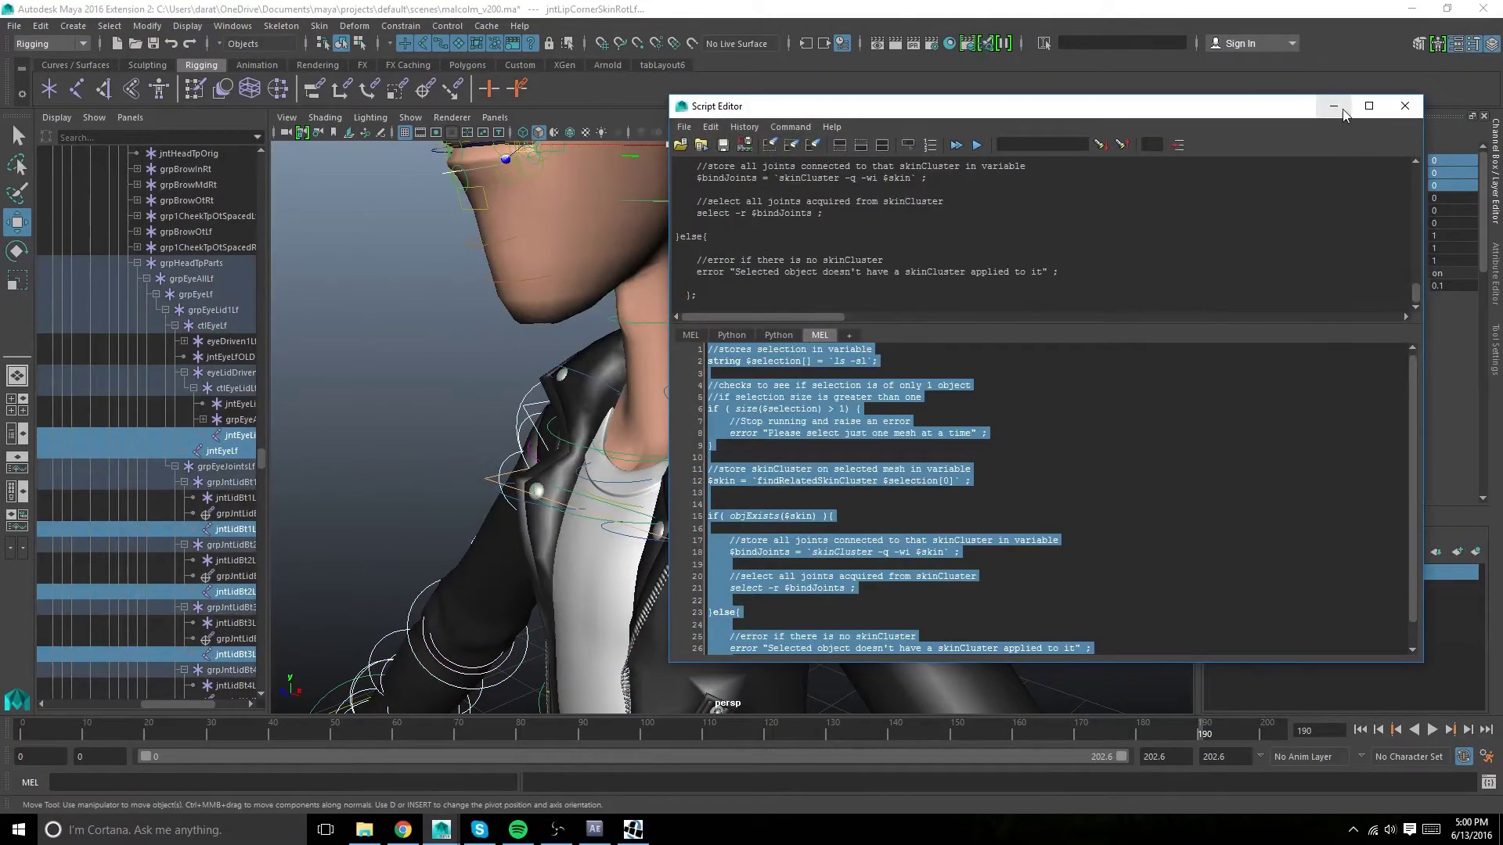
pyautogui.click(1336, 105)
# Add the jacket details mesh to the joint selection and bind it as skin to those joints
pyautogui.keyDown('alt'); pyautogui.moveTo(879, 465); pyautogui.dragTo(871, 392); pyautogui.keyUp('alt')
pyautogui.keyDown('alt'); pyautogui.moveTo(794, 342); pyautogui.dragTo(834, 360); pyautogui.keyUp('alt')
pyautogui.scroll(5, 834, 360)
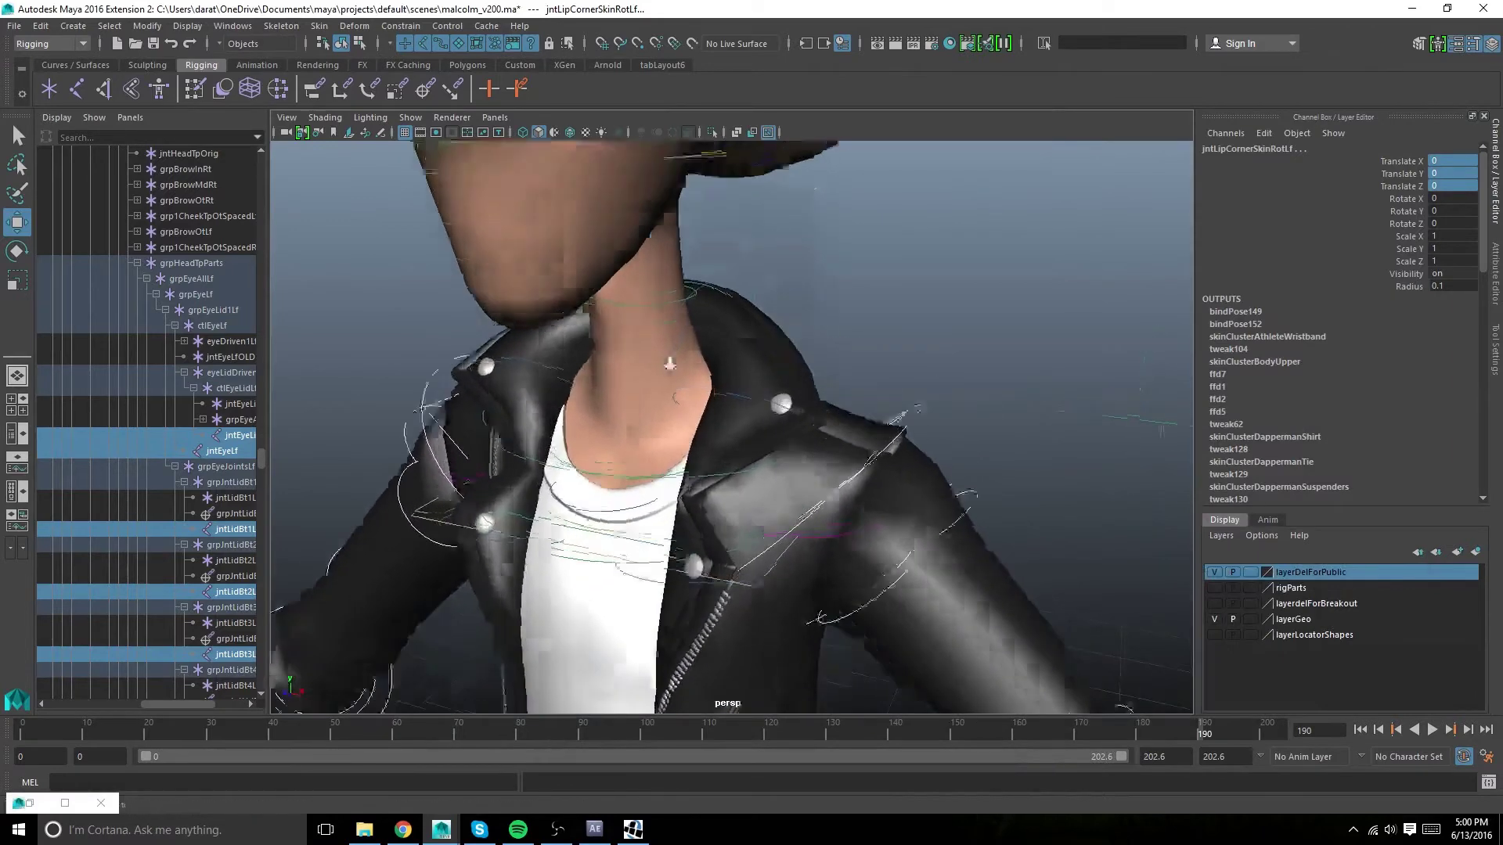
pyautogui.keyDown('shift'); pyautogui.click(845, 353); pyautogui.keyUp('shift')
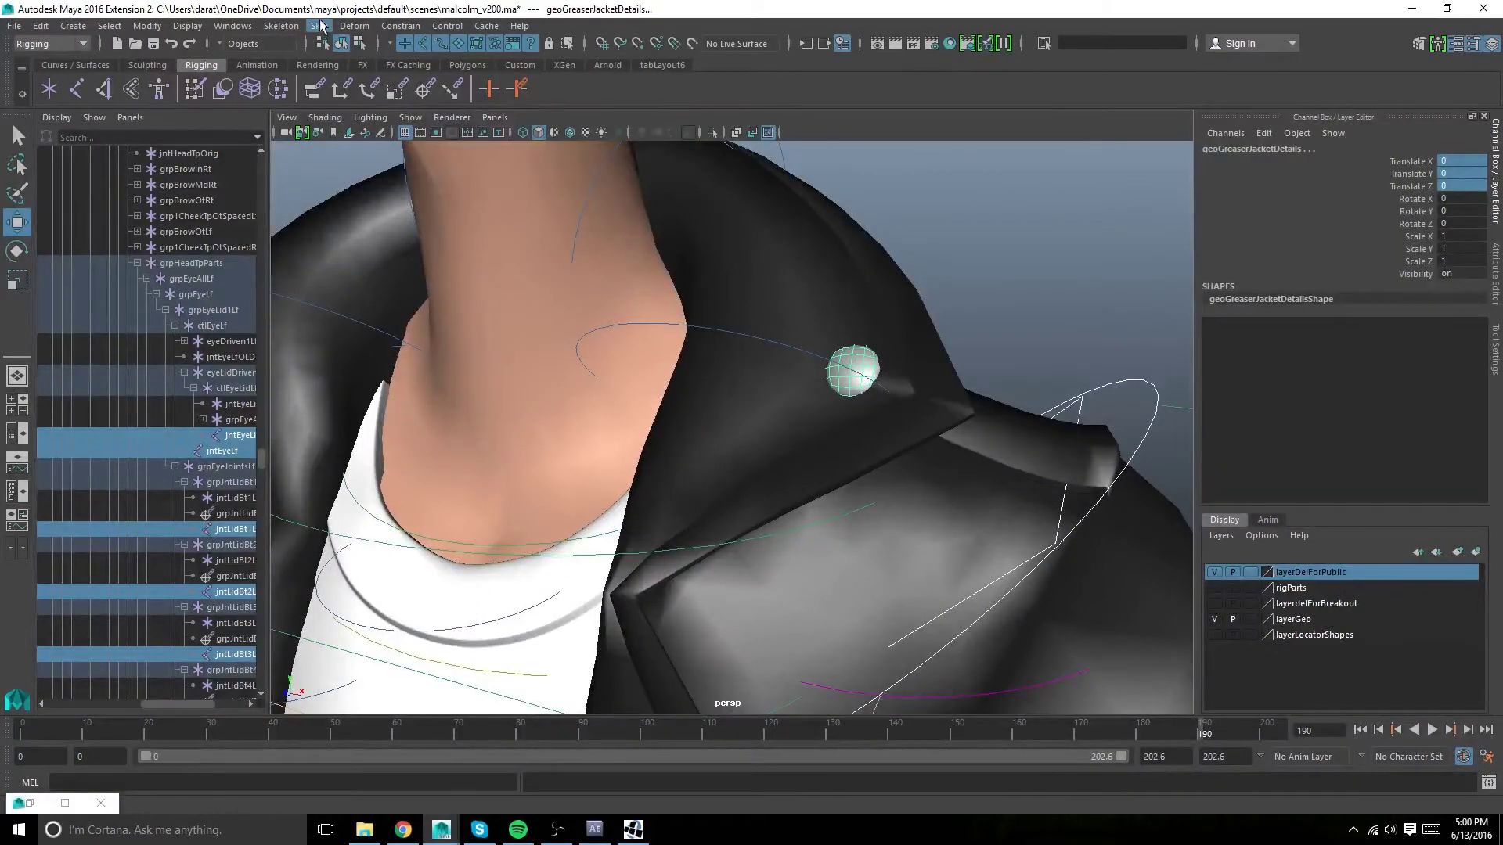
pyautogui.click(321, 26)
pyautogui.click(341, 68)
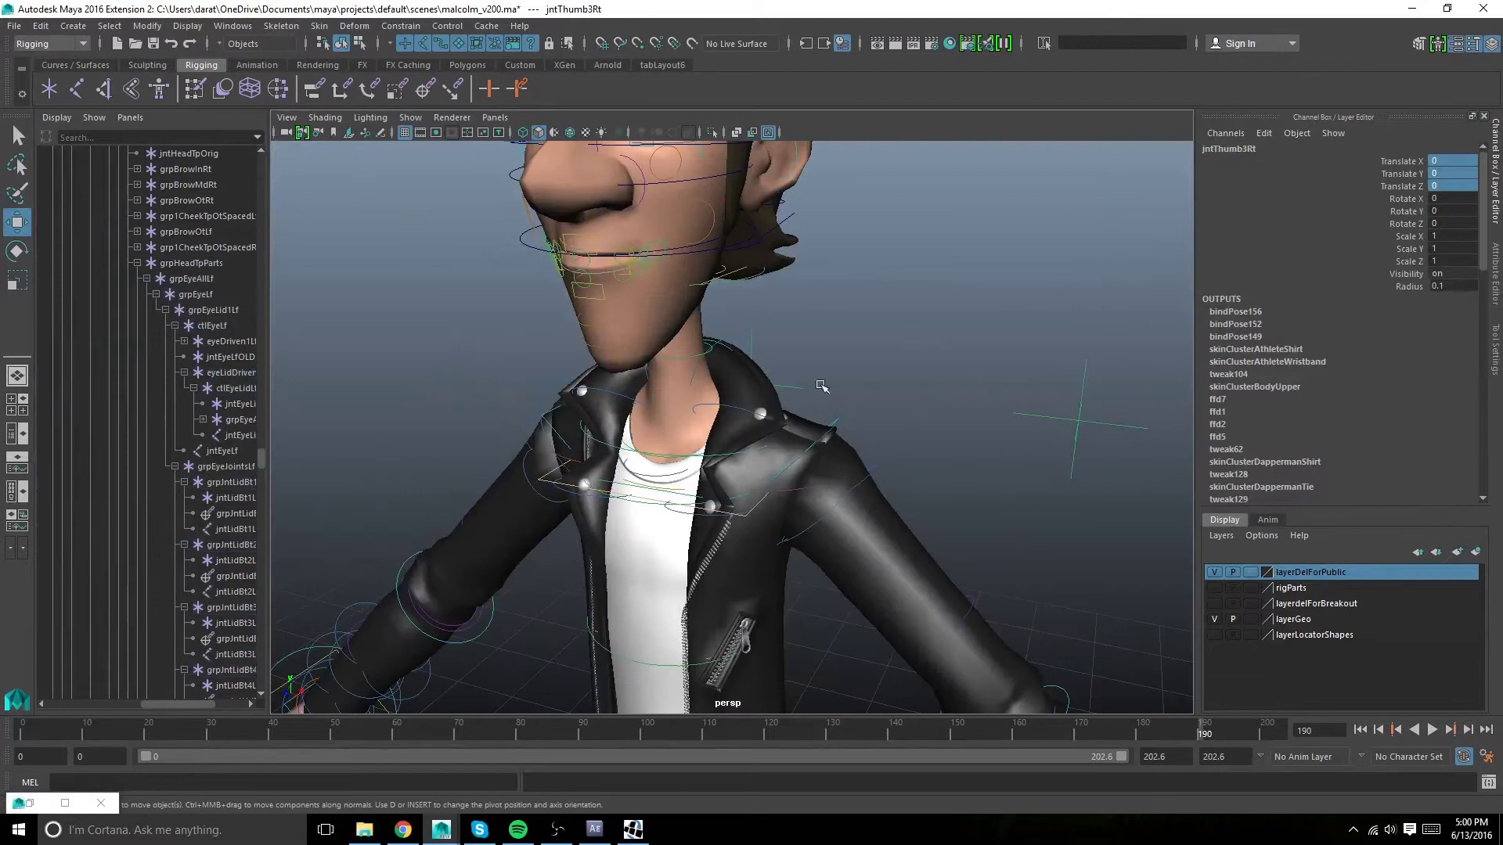
# Copy the skin weights from the jacket mesh to the jacket details mesh, and clear the selection
pyautogui.click(641, 370)
pyautogui.scroll(8, 863, 366)
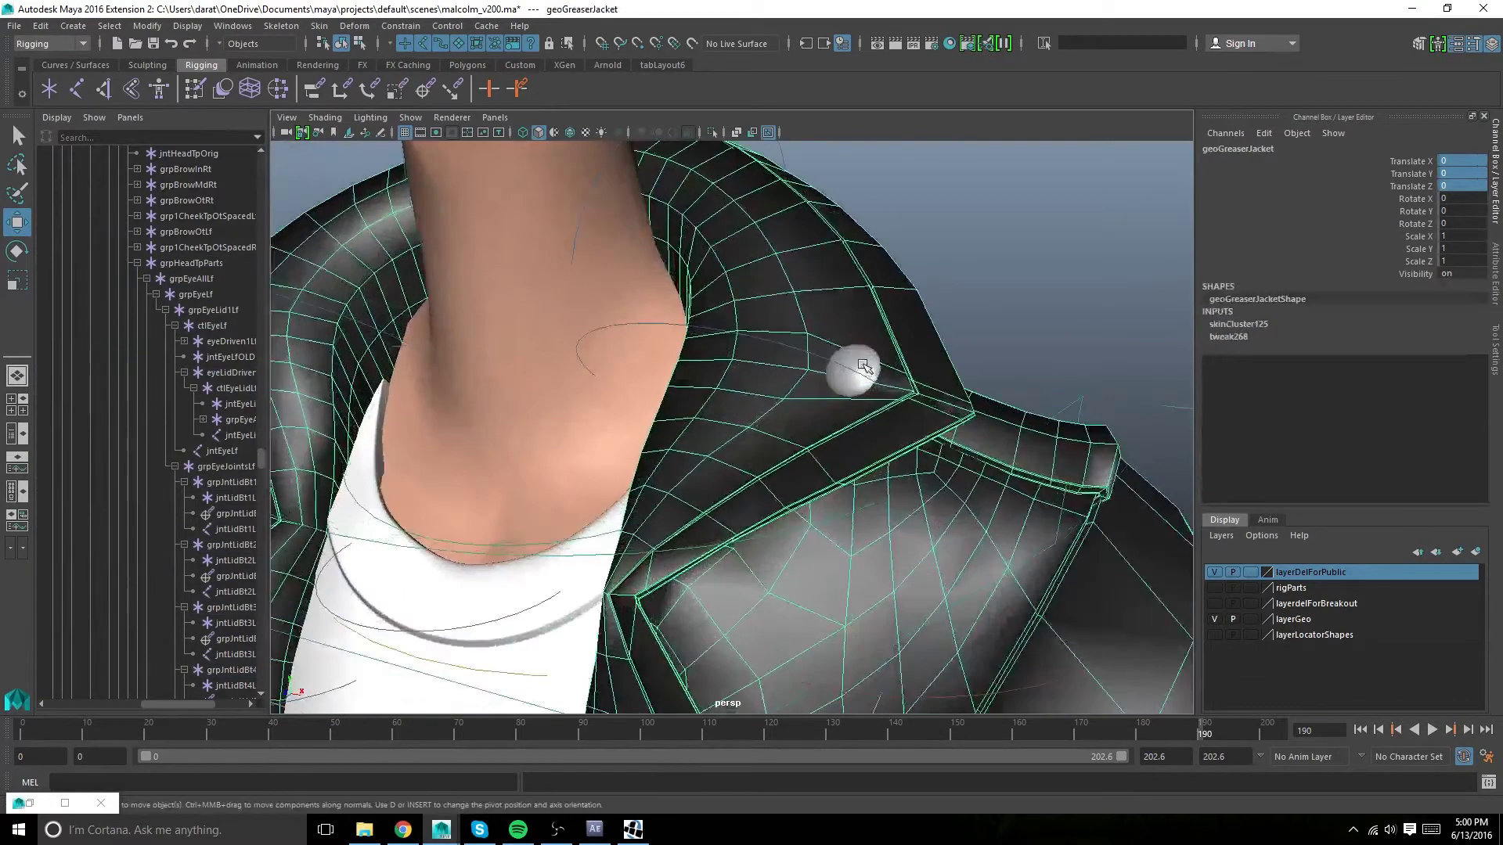
pyautogui.click(639, 227)
pyautogui.click(764, 247)
pyautogui.keyDown('shift'); pyautogui.click(867, 361); pyautogui.keyUp('shift')
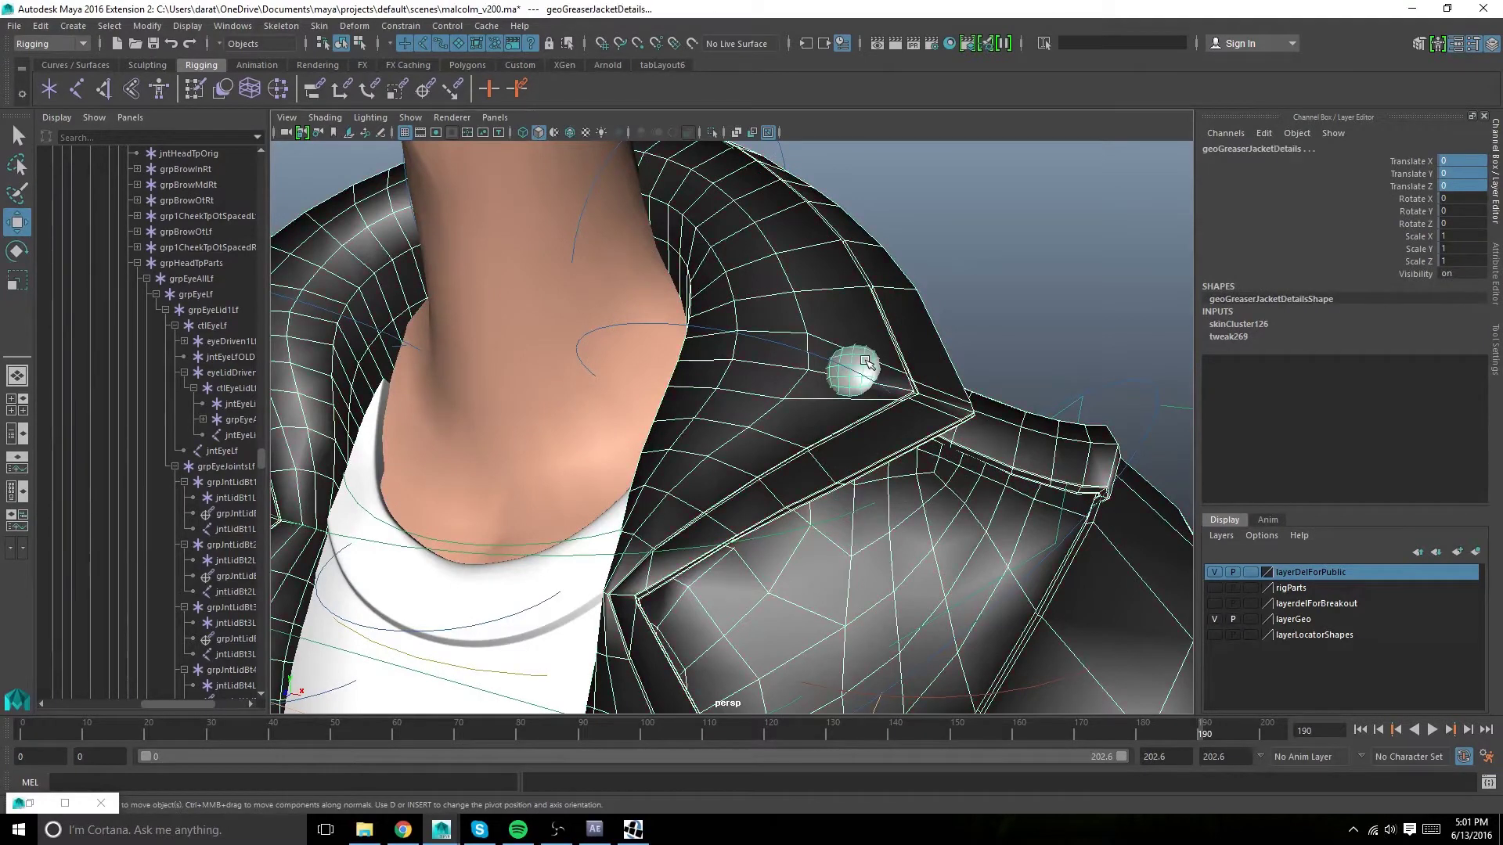
pyautogui.click(319, 26)
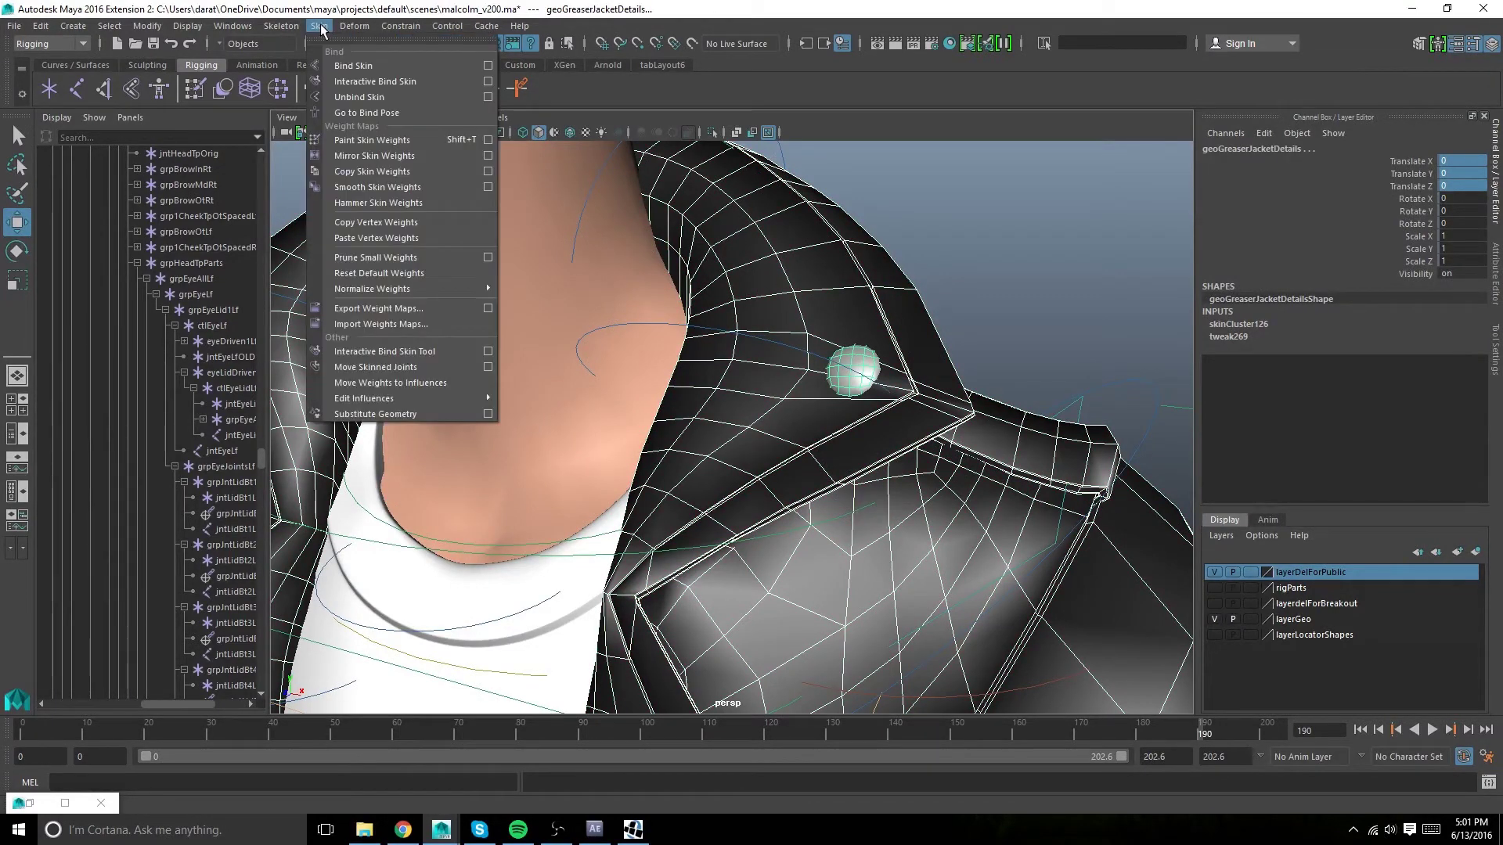
pyautogui.click(356, 176)
pyautogui.click(1070, 294)
pyautogui.keyDown('alt'); pyautogui.moveTo(1071, 294); pyautogui.dragTo(908, 535, button='right'); pyautogui.keyUp('alt')
pyautogui.keyDown('alt'); pyautogui.moveTo(884, 513); pyautogui.dragTo(860, 346, button='middle'); pyautogui.keyUp('alt')
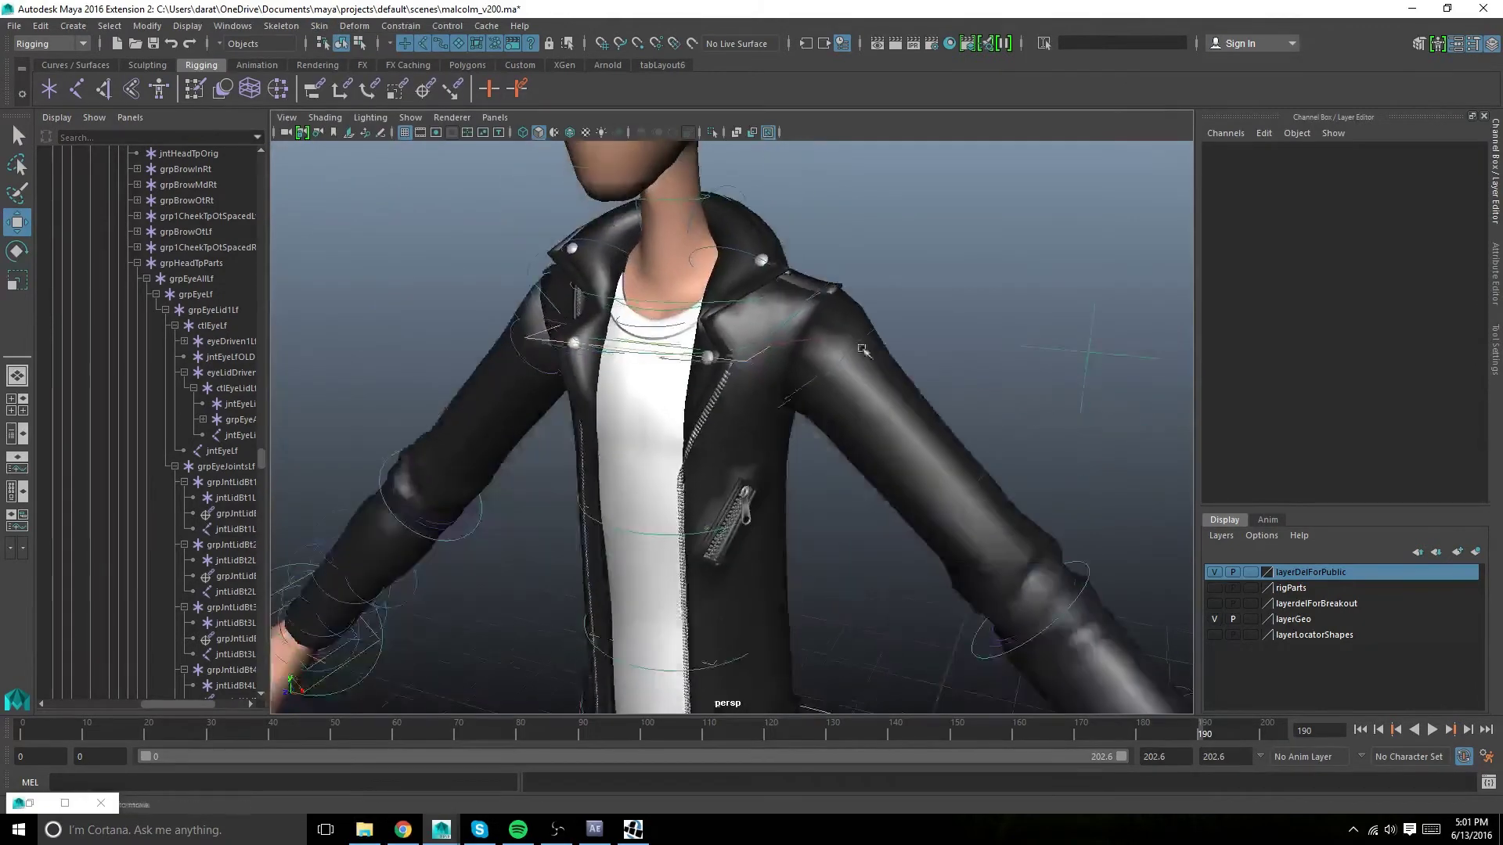
# Test the jacket and its details by moving and rotating the body pivot control, undoing each change
pyautogui.keyDown('alt'); pyautogui.moveTo(862, 350); pyautogui.dragTo(781, 367); pyautogui.keyUp('alt')
pyautogui.click(793, 350)
pyautogui.moveTo(787, 391); pyautogui.dragTo(778, 330, button='middle')
pyautogui.hotkey('ctrl', 'z')
pyautogui.press('e')
pyautogui.moveTo(757, 255); pyautogui.dragTo(697, 297)
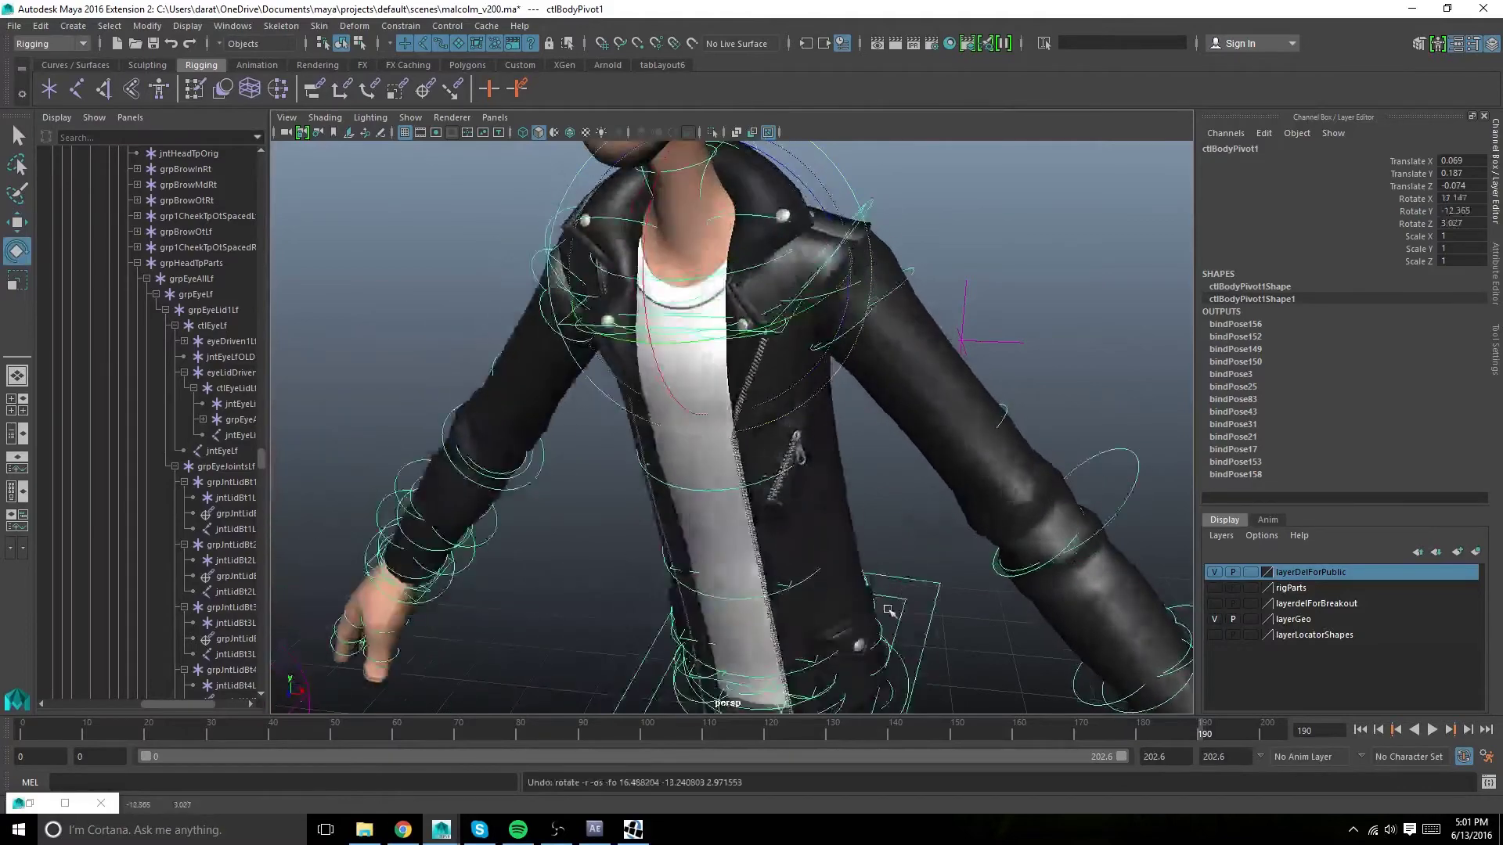
pyautogui.hotkey('ctrl', 'z')
# Test the jacket's torso deformation by rotating the chest control, and undo the rotation
pyautogui.keyDown('alt'); pyautogui.moveTo(883, 553); pyautogui.dragTo(879, 446, button='middle'); pyautogui.keyUp('alt')
pyautogui.click(879, 446)
pyautogui.hotkey('alt', '1')
pyautogui.click(767, 386)
pyautogui.hotkey('alt', '1')
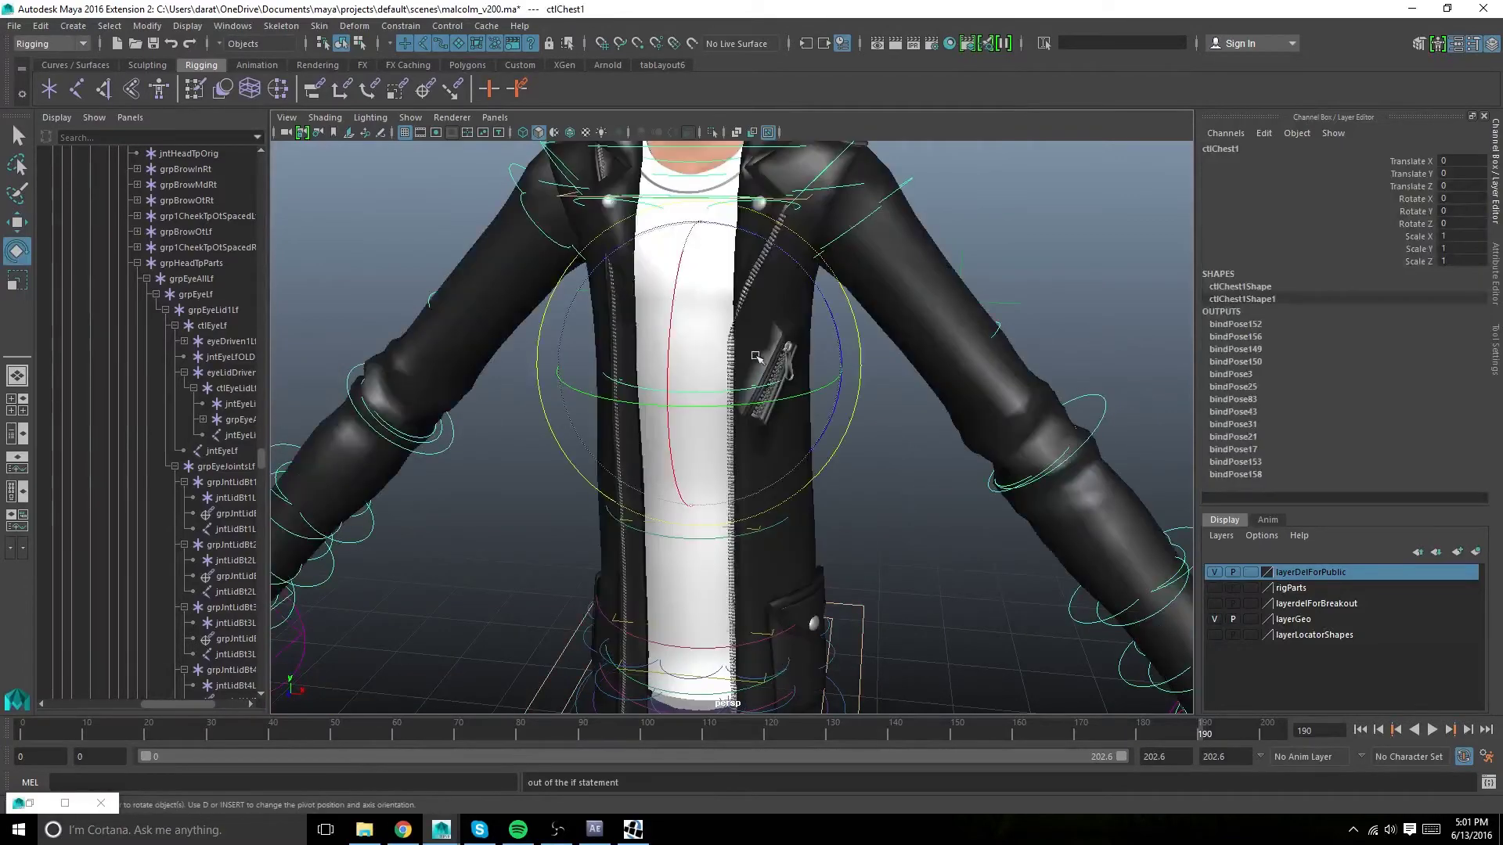
pyautogui.moveTo(766, 376); pyautogui.dragTo(796, 394)
pyautogui.hotkey('ctrl', 'z')
# Test the jacket sleeve by moving the left arm IK control, and undo the move
pyautogui.scroll(-5, 877, 521)
pyautogui.keyDown('alt'); pyautogui.moveTo(885, 537); pyautogui.dragTo(843, 473, button='middle'); pyautogui.keyUp('alt')
pyautogui.click(996, 473)
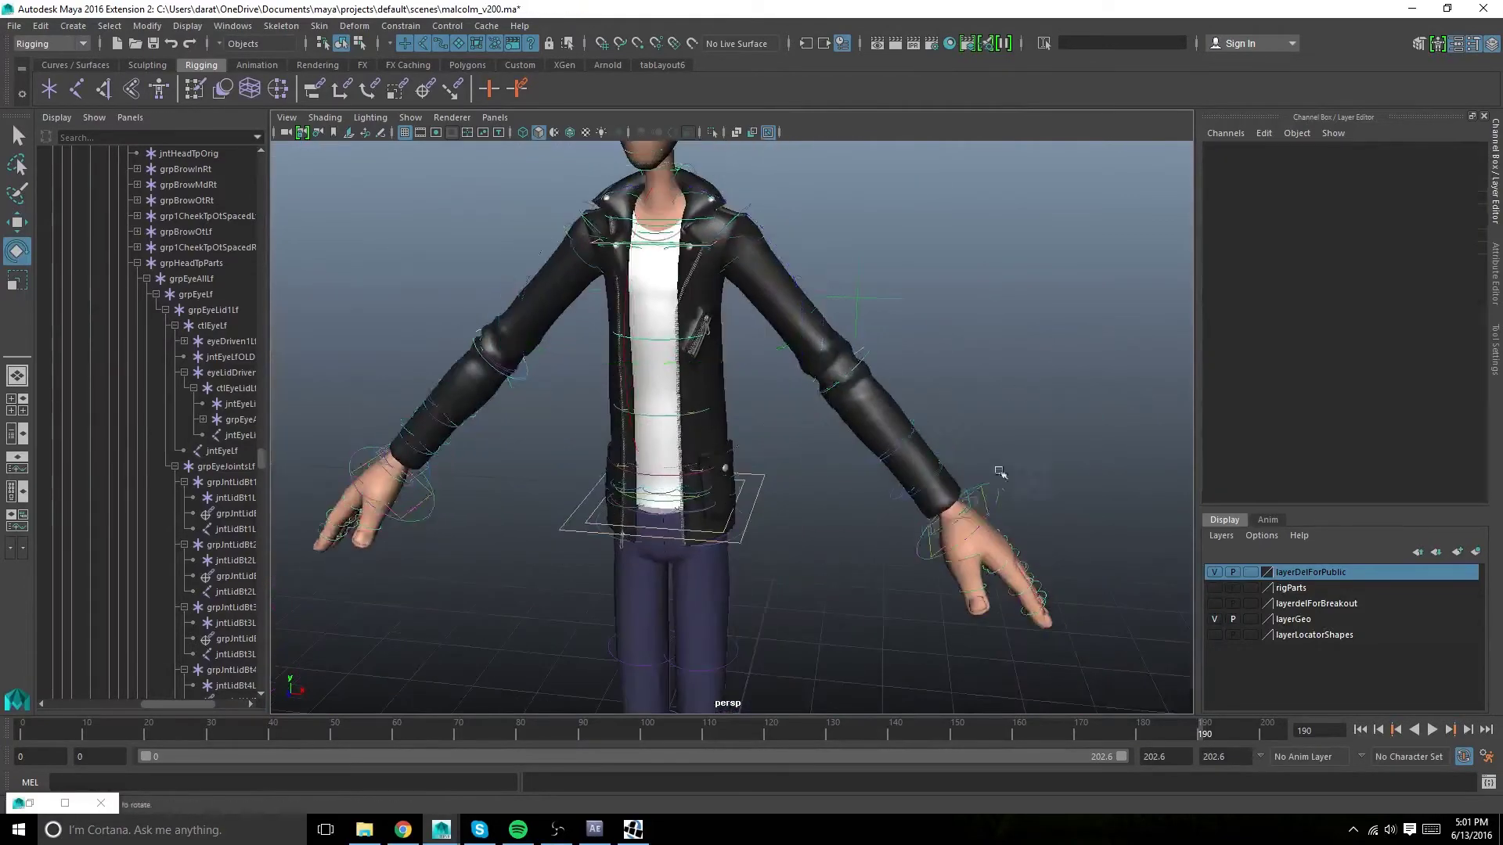
pyautogui.keyDown('alt'); pyautogui.moveTo(1001, 493); pyautogui.dragTo(897, 236); pyautogui.keyUp('alt')
pyautogui.click(981, 532)
pyautogui.press('w')
pyautogui.keyDown('alt'); pyautogui.moveTo(917, 274); pyautogui.dragTo(1035, 332); pyautogui.keyUp('alt')
pyautogui.keyDown('alt'); pyautogui.moveTo(1035, 332); pyautogui.dragTo(759, 302, button='right'); pyautogui.keyUp('alt')
pyautogui.hotkey('ctrl', 'z')
# Move the left arm IK control to about -0.883, 1.001, -0.103, inspect the bent sleeve and shoulder, and undo the move
pyautogui.keyDown('alt'); pyautogui.moveTo(792, 227); pyautogui.dragTo(778, 252); pyautogui.keyUp('alt')
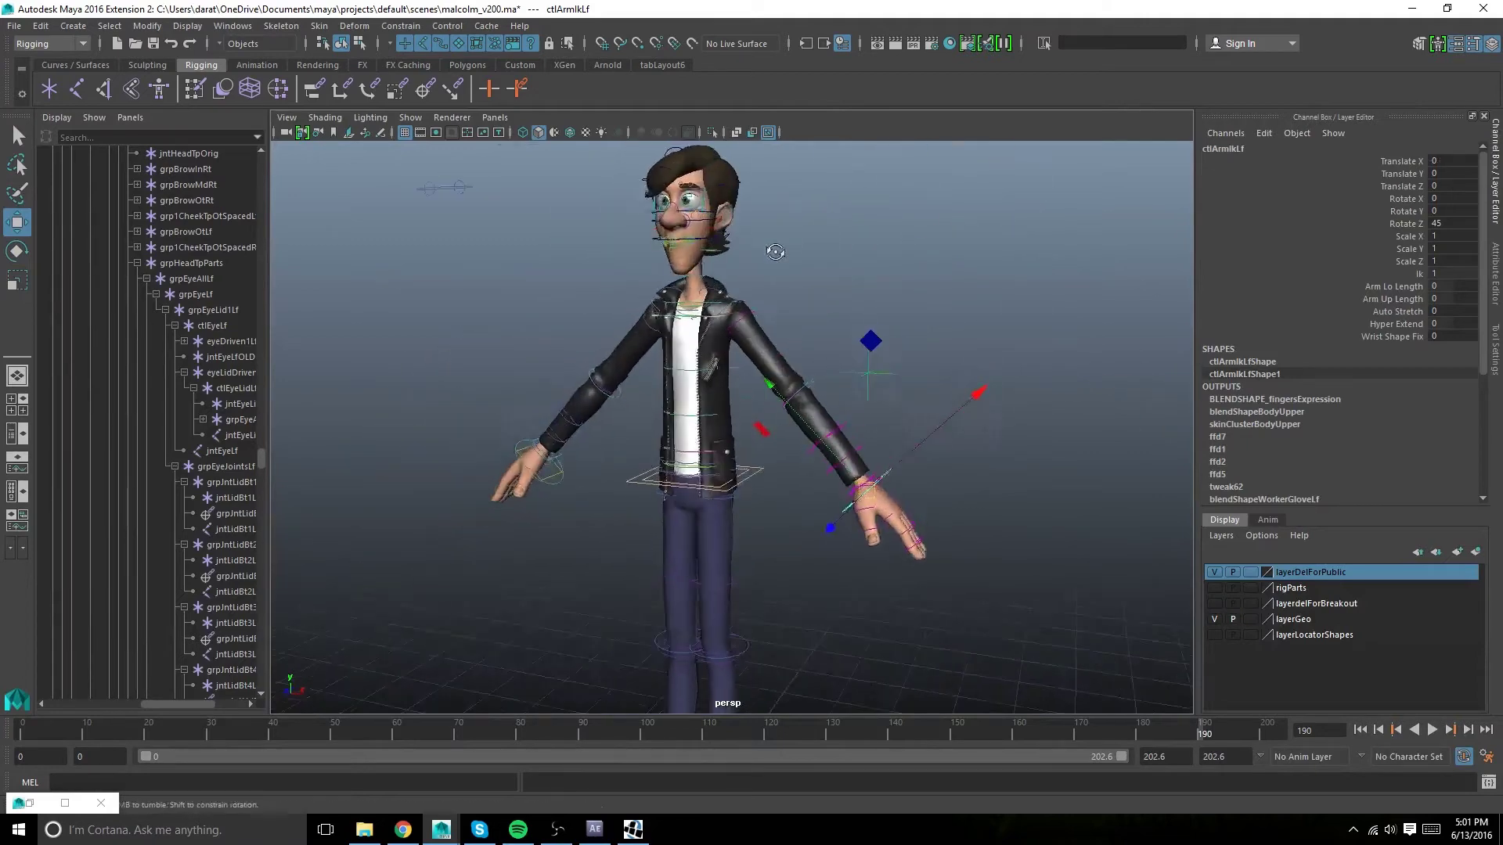
pyautogui.keyDown('alt'); pyautogui.moveTo(778, 251); pyautogui.dragTo(839, 314, button='right'); pyautogui.keyUp('alt')
pyautogui.keyDown('alt'); pyautogui.moveTo(838, 314); pyautogui.dragTo(707, 419, button='middle'); pyautogui.keyUp('alt')
pyautogui.keyDown('alt'); pyautogui.moveTo(689, 415); pyautogui.dragTo(728, 327); pyautogui.keyUp('alt')
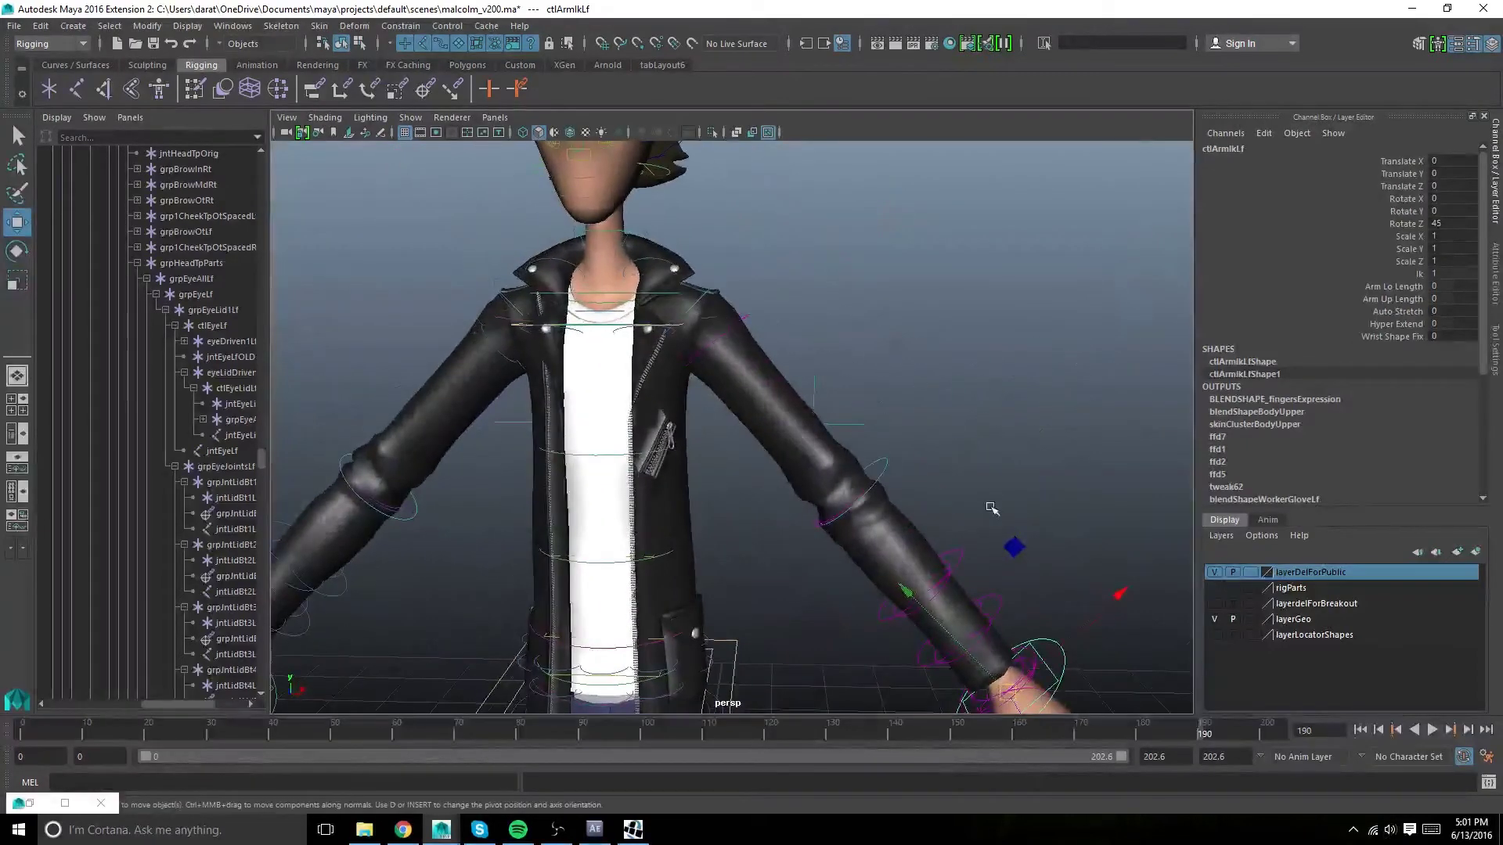
pyautogui.keyDown('alt'); pyautogui.moveTo(1057, 522); pyautogui.dragTo(818, 456, button='right'); pyautogui.keyUp('alt')
pyautogui.moveTo(873, 552); pyautogui.dragTo(791, 468)
pyautogui.keyDown('alt'); pyautogui.moveTo(857, 360); pyautogui.dragTo(513, 399); pyautogui.keyUp('alt')
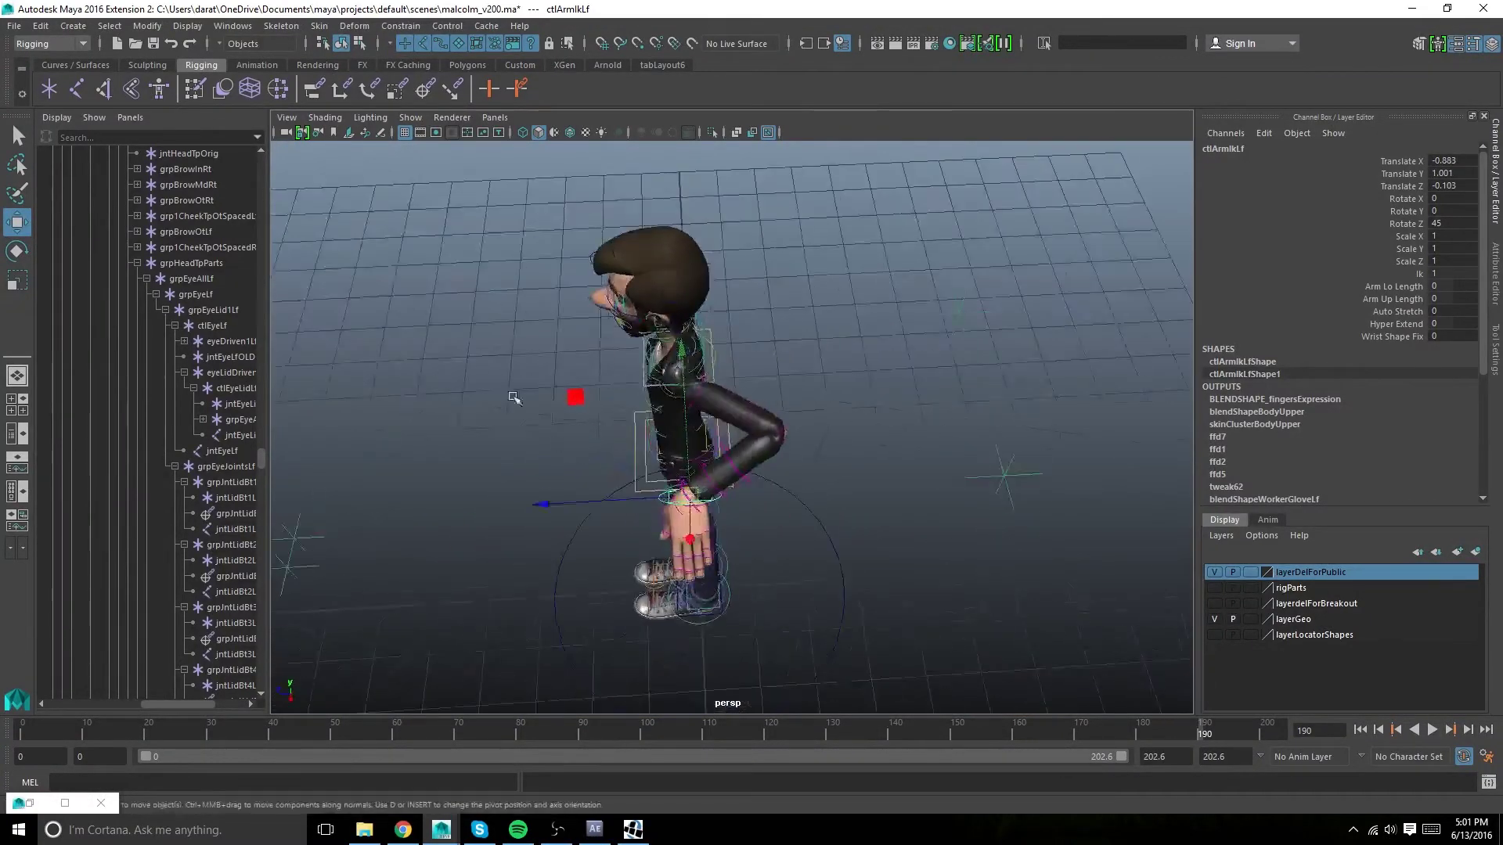
pyautogui.keyDown('alt'); pyautogui.moveTo(513, 400); pyautogui.dragTo(655, 345, button='right'); pyautogui.keyUp('alt')
pyautogui.keyDown('alt'); pyautogui.moveTo(654, 345); pyautogui.dragTo(697, 436, button='middle'); pyautogui.keyUp('alt')
pyautogui.keyDown('alt'); pyautogui.moveTo(698, 436); pyautogui.dragTo(799, 360); pyautogui.keyUp('alt')
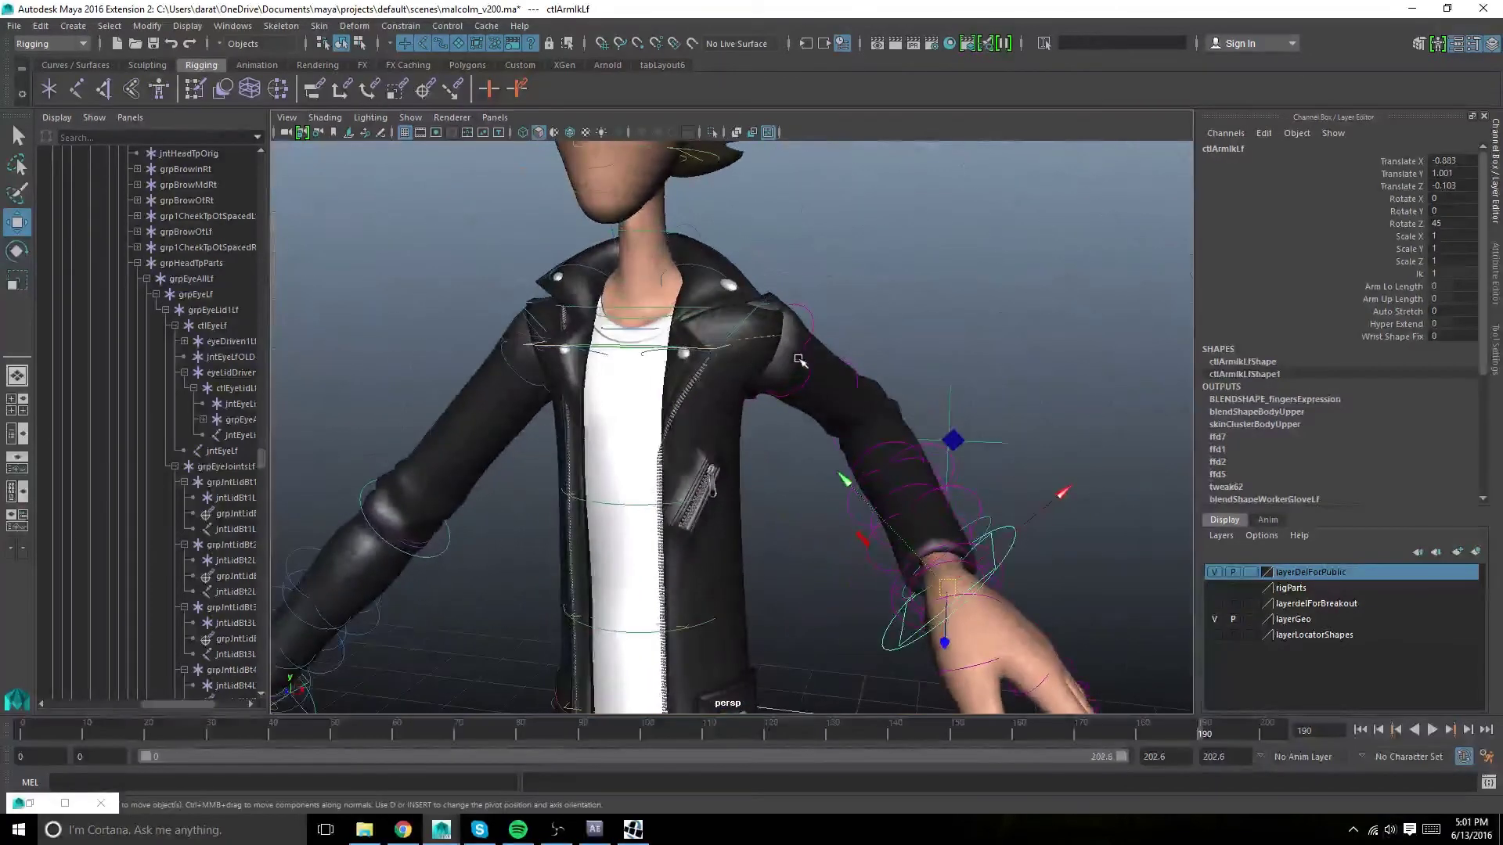
pyautogui.scroll(-5, 814, 333)
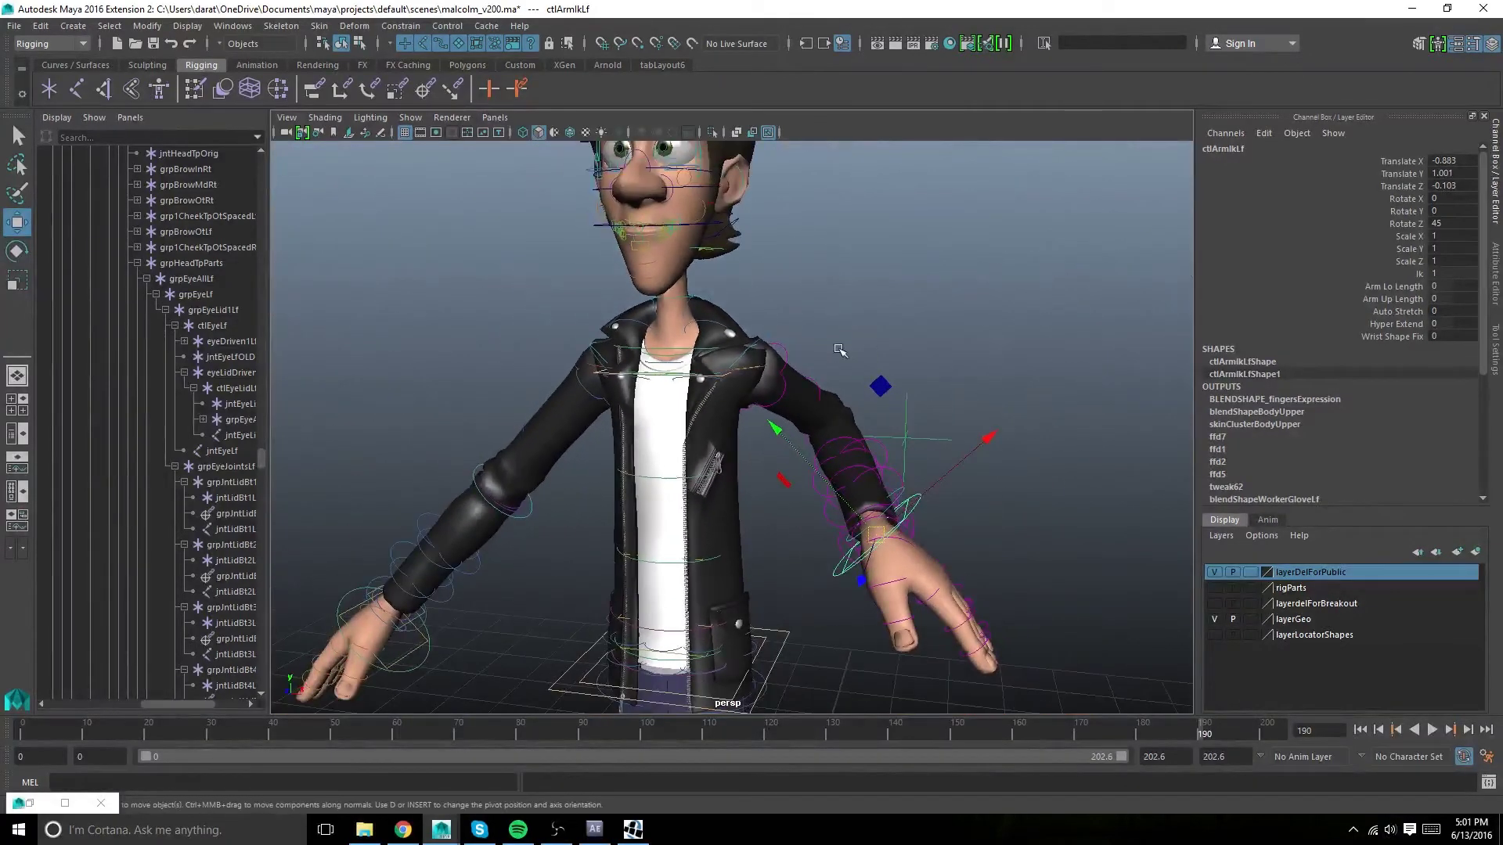
pyautogui.keyDown('alt'); pyautogui.moveTo(876, 381); pyautogui.dragTo(903, 408); pyautogui.keyUp('alt')
pyautogui.hotkey('ctrl', 'z')
# Examine the skinned jacket and the body mesh in the rest pose from several angles and distances
pyautogui.keyDown('alt'); pyautogui.moveTo(1100, 540); pyautogui.dragTo(1010, 512, button='right'); pyautogui.keyUp('alt')
pyautogui.keyDown('alt'); pyautogui.moveTo(1010, 513); pyautogui.dragTo(946, 499); pyautogui.keyUp('alt')
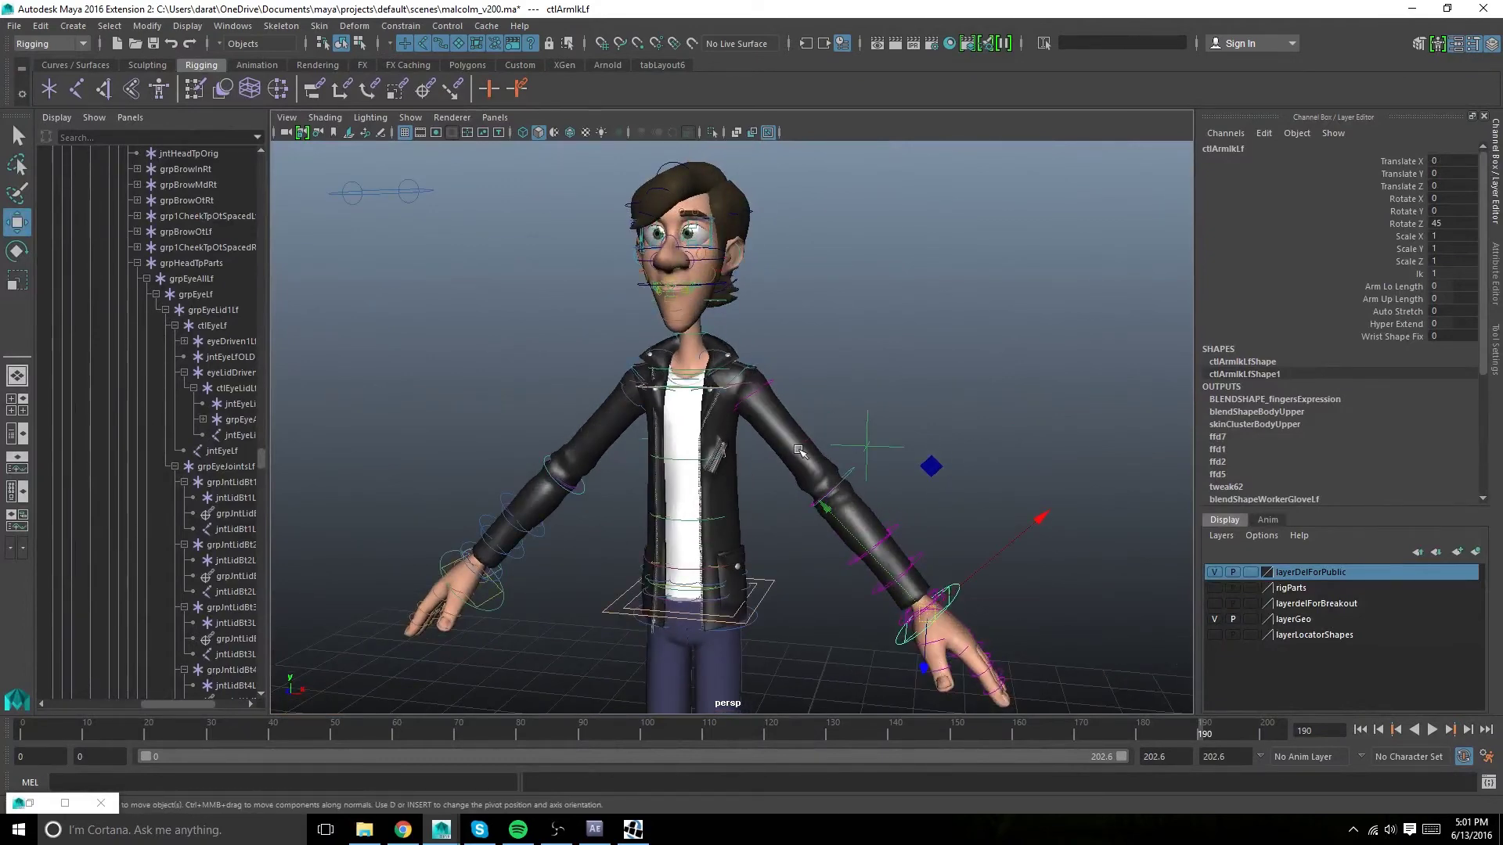
pyautogui.scroll(5, 733, 431)
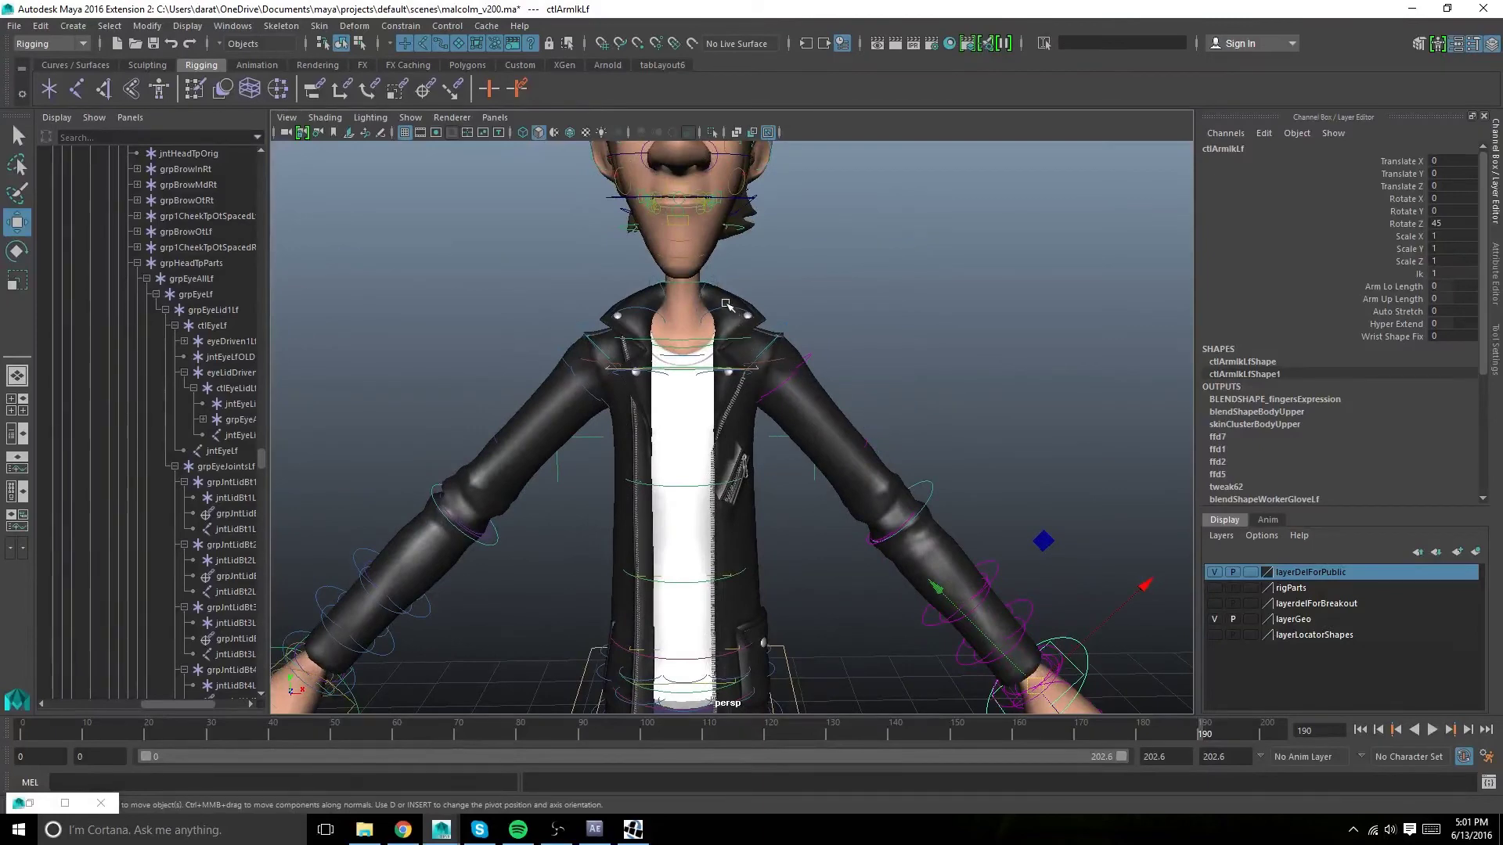
pyautogui.click(716, 236)
pyautogui.keyDown('alt'); pyautogui.moveTo(992, 340); pyautogui.dragTo(618, 282, button='right'); pyautogui.keyUp('alt')
pyautogui.keyDown('alt'); pyautogui.moveTo(618, 281); pyautogui.dragTo(524, 298); pyautogui.keyUp('alt')
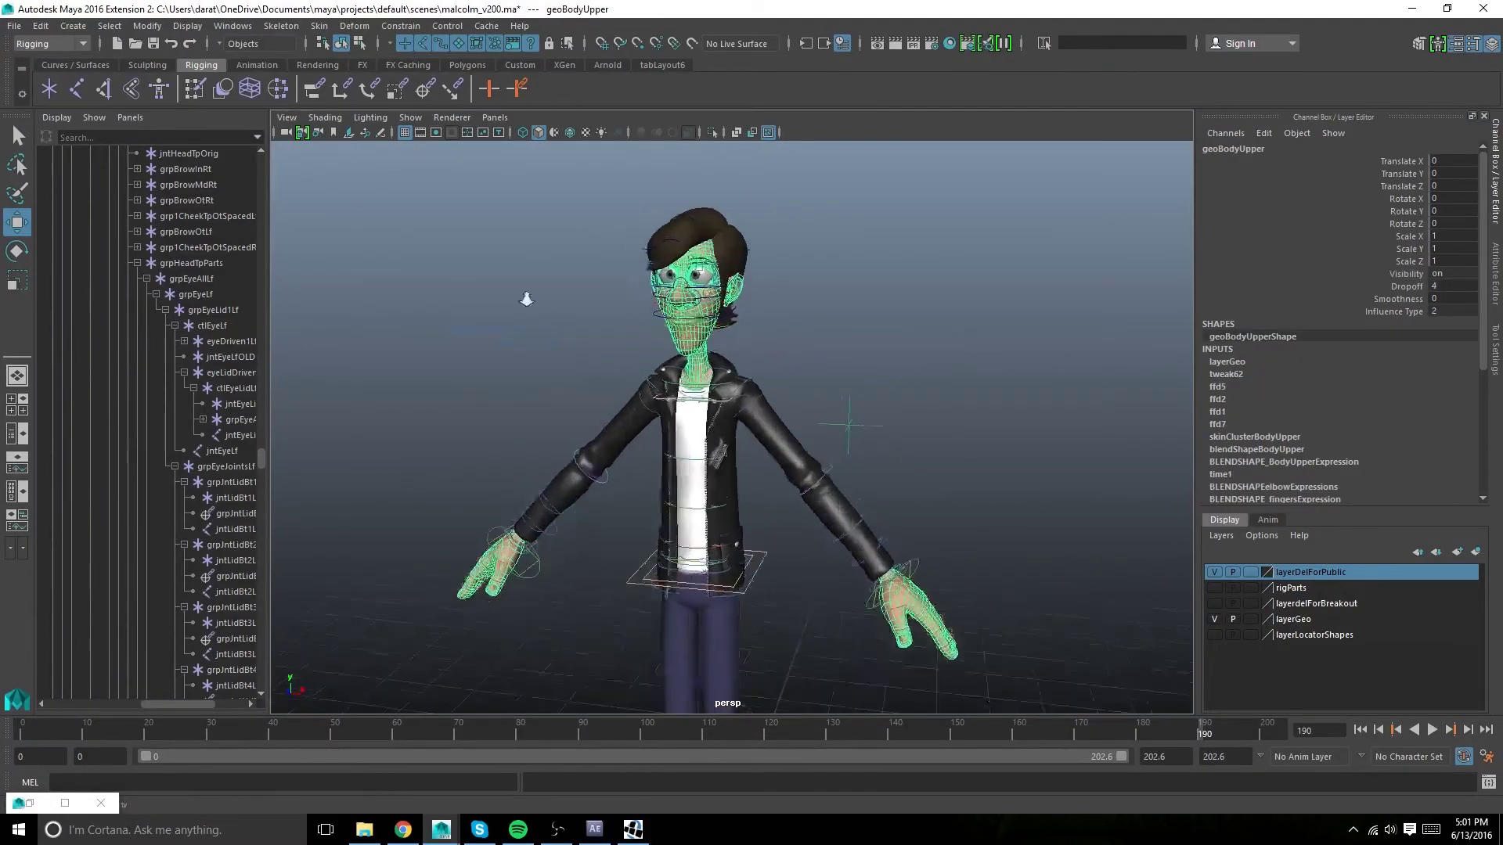
pyautogui.keyDown('alt'); pyautogui.moveTo(523, 299); pyautogui.dragTo(707, 301, button='right'); pyautogui.keyUp('alt')
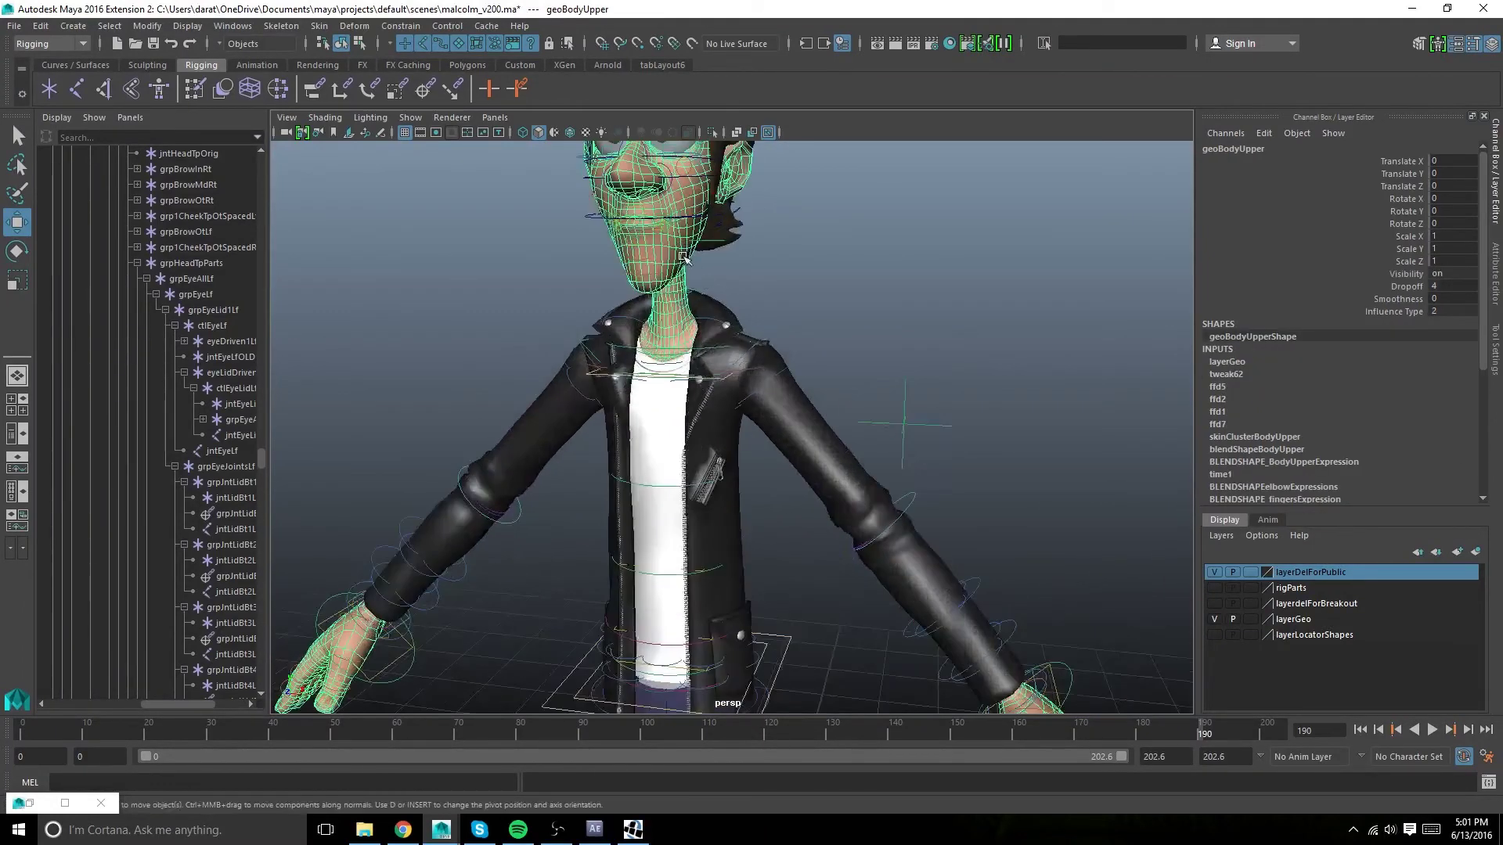
pyautogui.click(800, 389)
pyautogui.scroll(-5, 937, 353)
pyautogui.scroll(5, 826, 327)
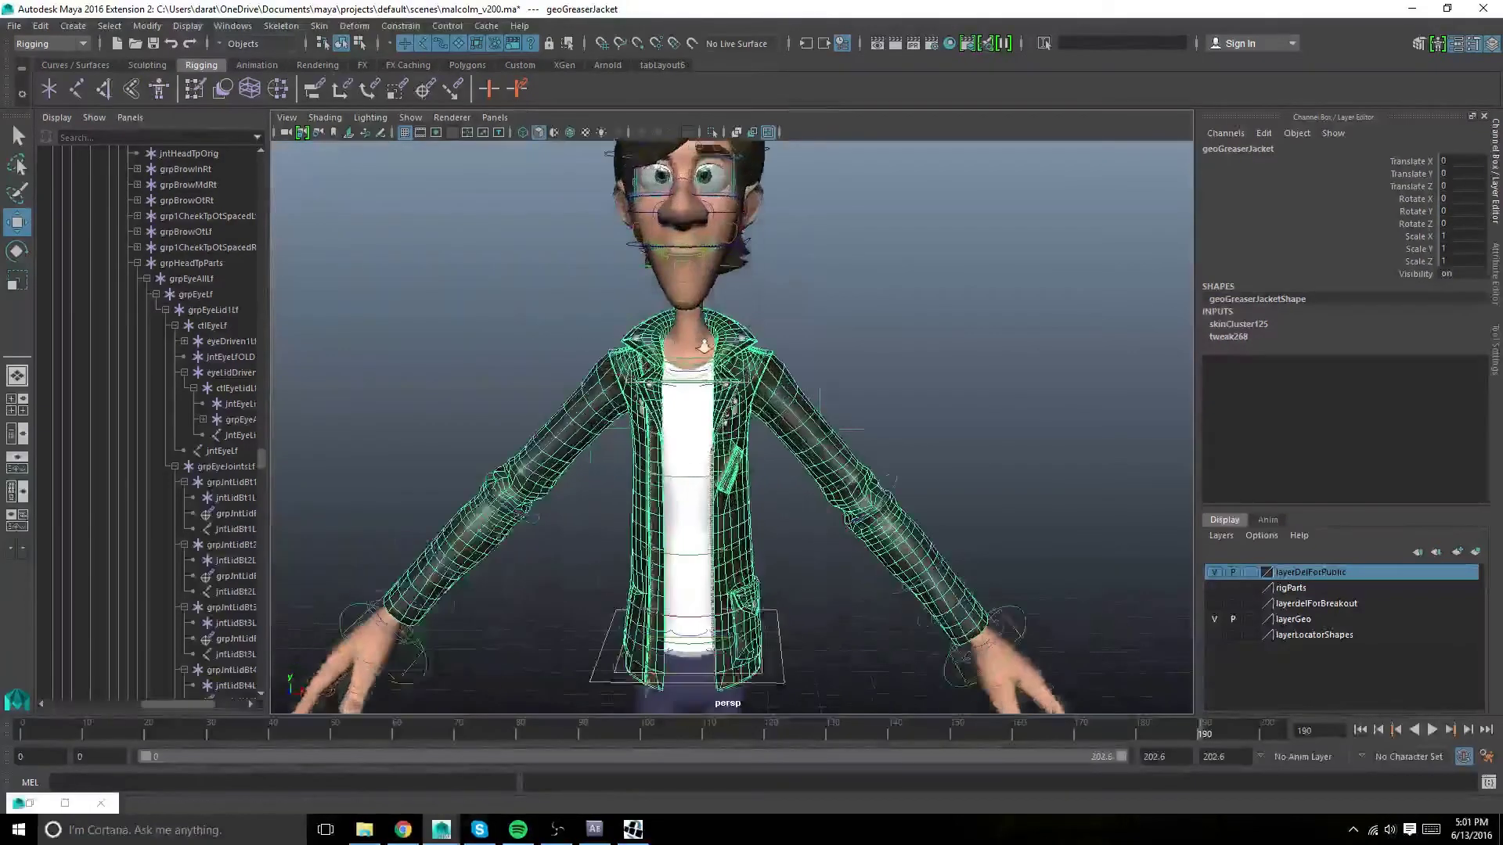
pyautogui.click(889, 309)
pyautogui.scroll(-5, 900, 446)
pyautogui.keyDown('alt'); pyautogui.moveTo(899, 447); pyautogui.dragTo(486, 396); pyautogui.keyUp('alt')
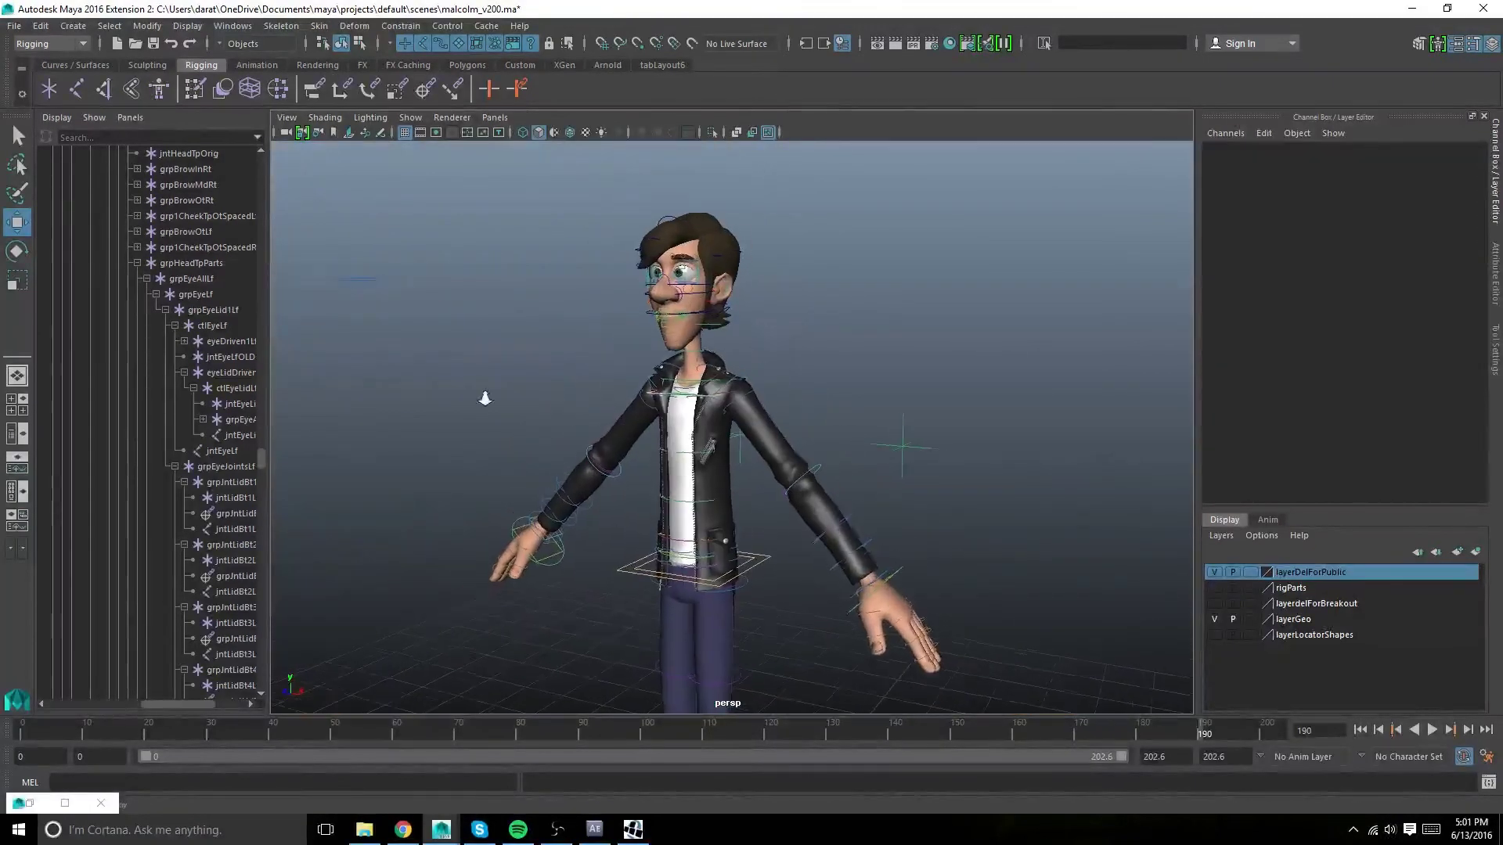
pyautogui.scroll(5, 793, 510)
pyautogui.keyDown('alt'); pyautogui.moveTo(709, 636); pyautogui.dragTo(718, 462, button='middle'); pyautogui.keyUp('alt')
pyautogui.keyDown('alt'); pyautogui.moveTo(809, 506); pyautogui.dragTo(541, 470, button='right'); pyautogui.keyUp('alt')
pyautogui.keyDown('alt'); pyautogui.moveTo(540, 470); pyautogui.dragTo(619, 468); pyautogui.keyUp('alt')
pyautogui.keyDown('alt'); pyautogui.moveTo(619, 468); pyautogui.dragTo(733, 477, button='right'); pyautogui.keyUp('alt')
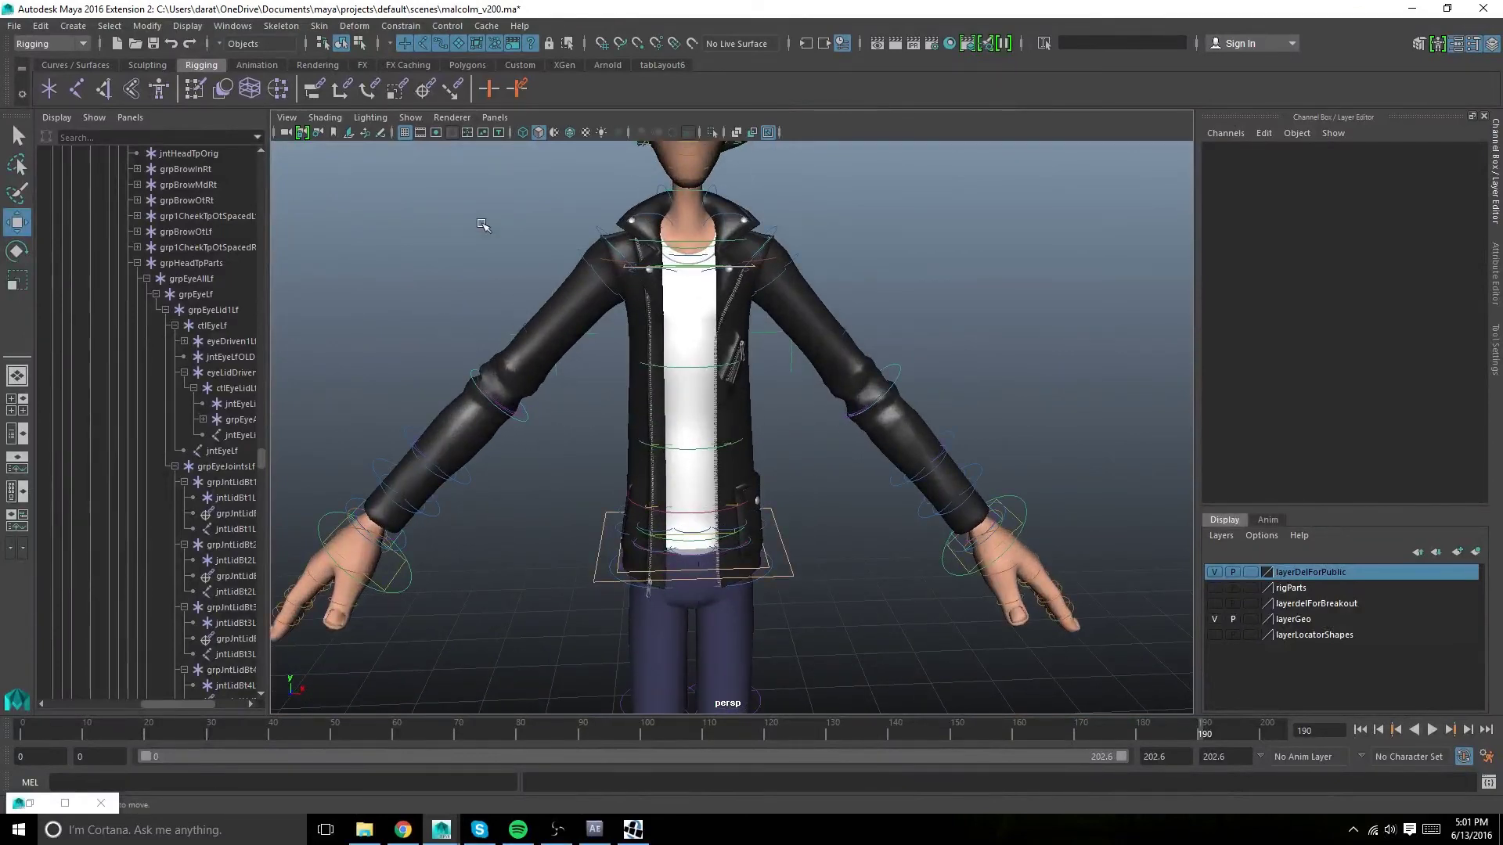
pyautogui.click(317, 27)
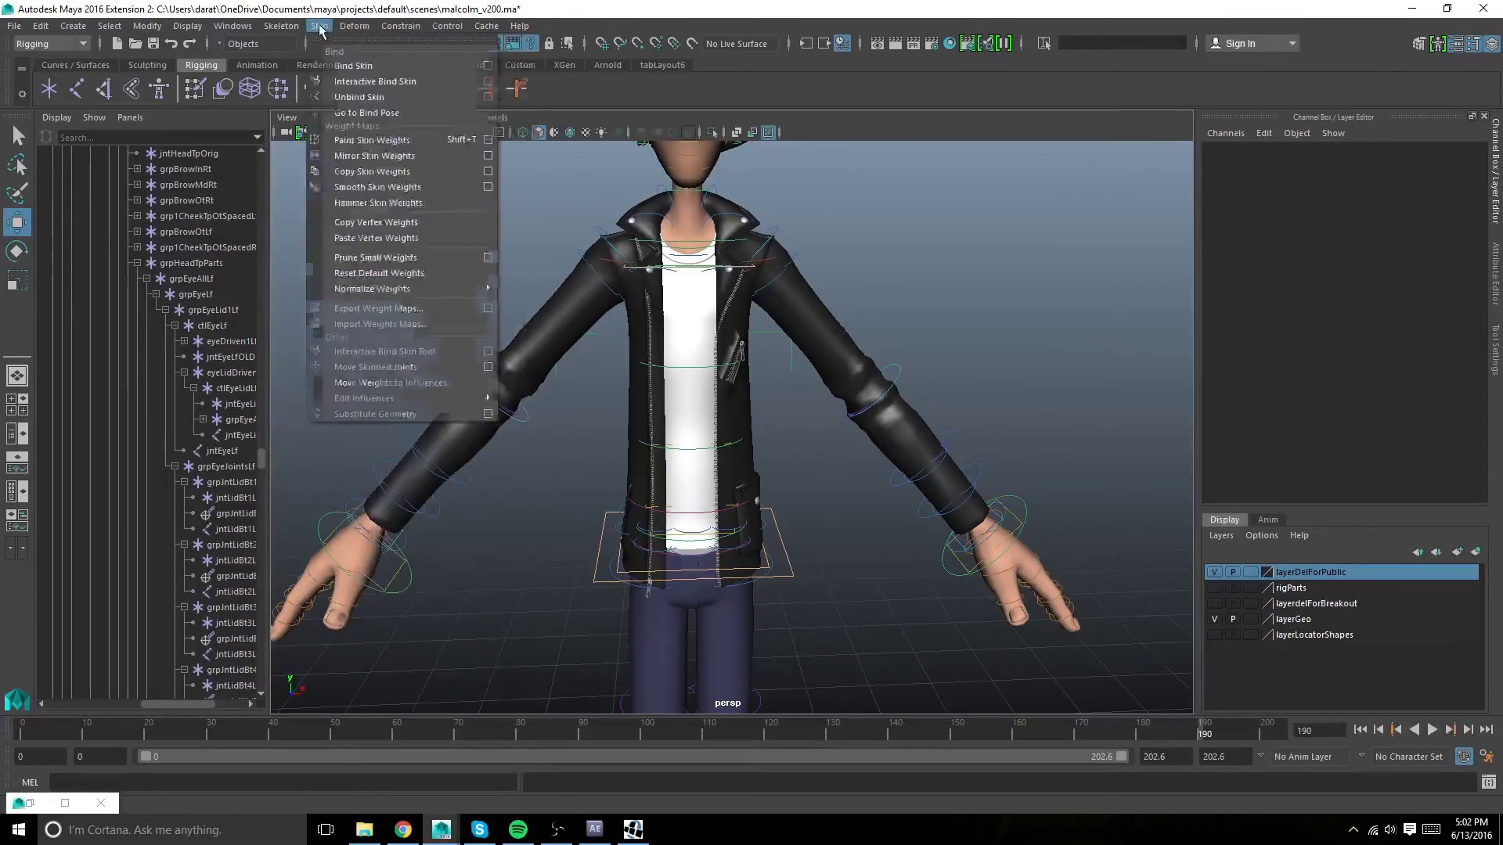
pyautogui.click(885, 221)
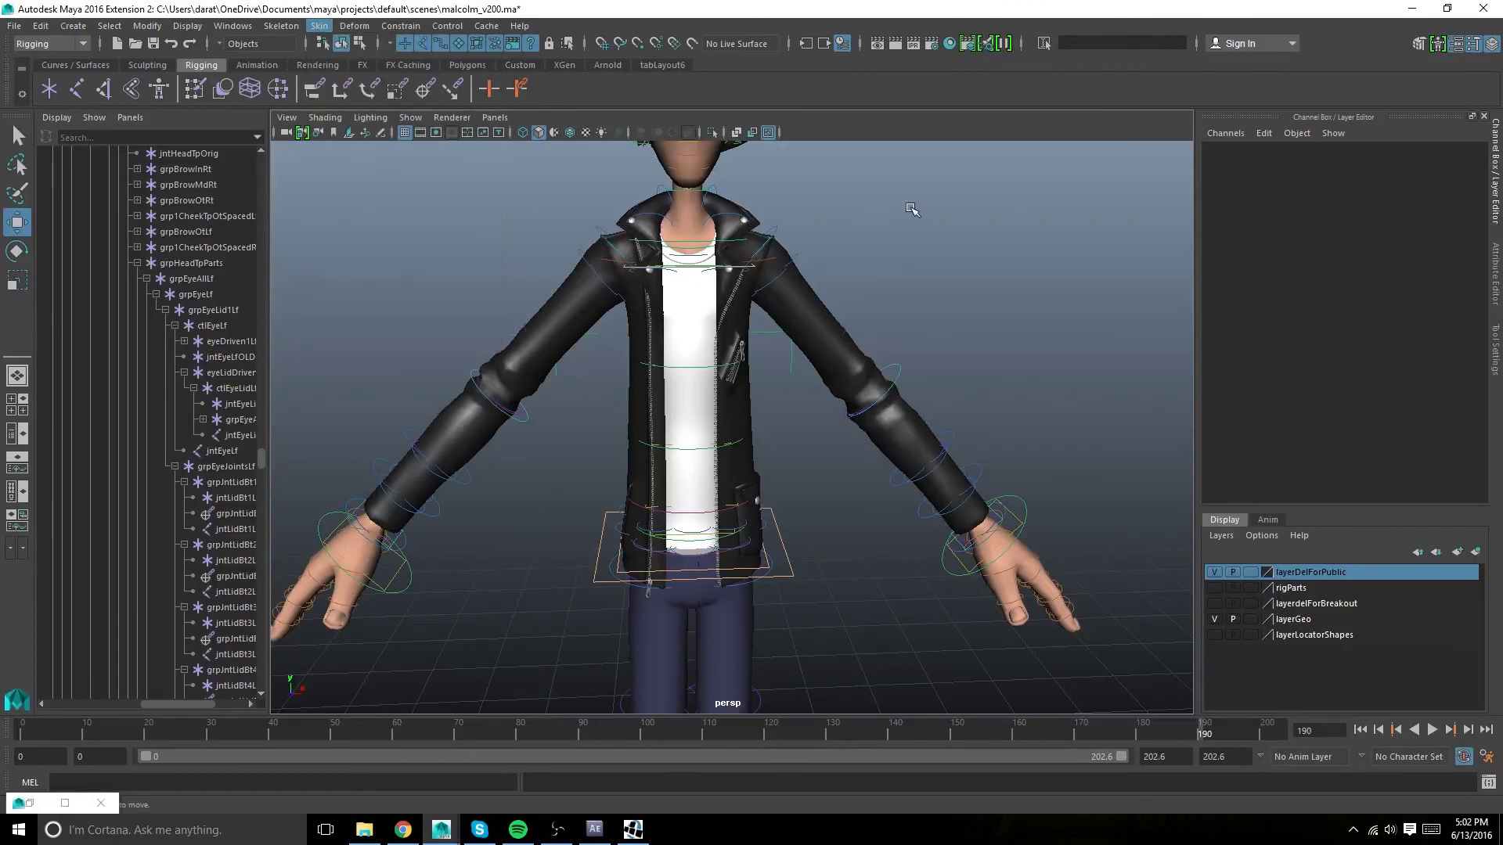
pyautogui.click(818, 299)
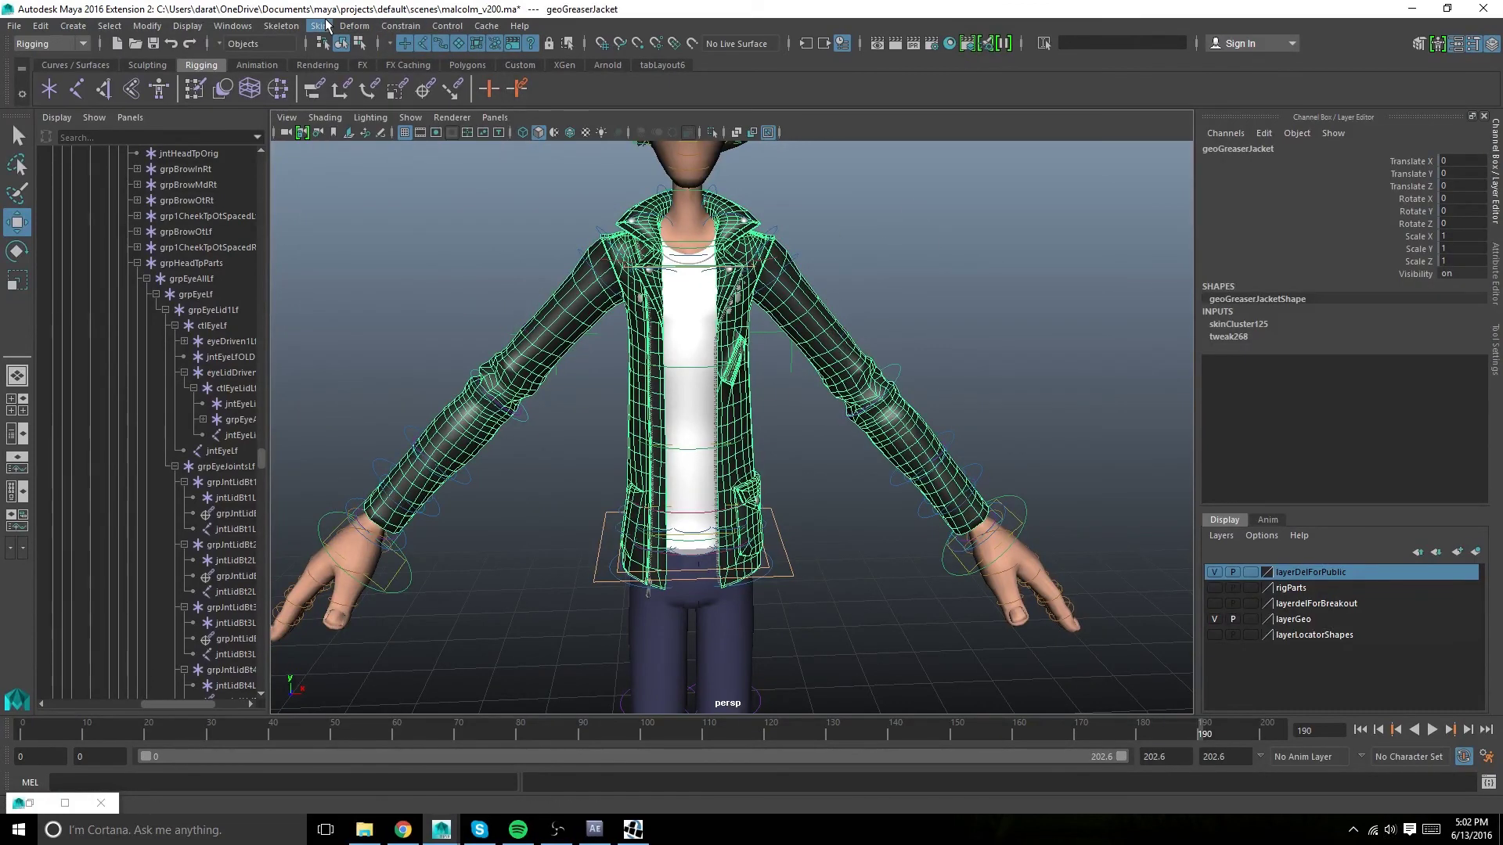
pyautogui.click(320, 26)
pyautogui.click(567, 231)
pyautogui.click(927, 613)
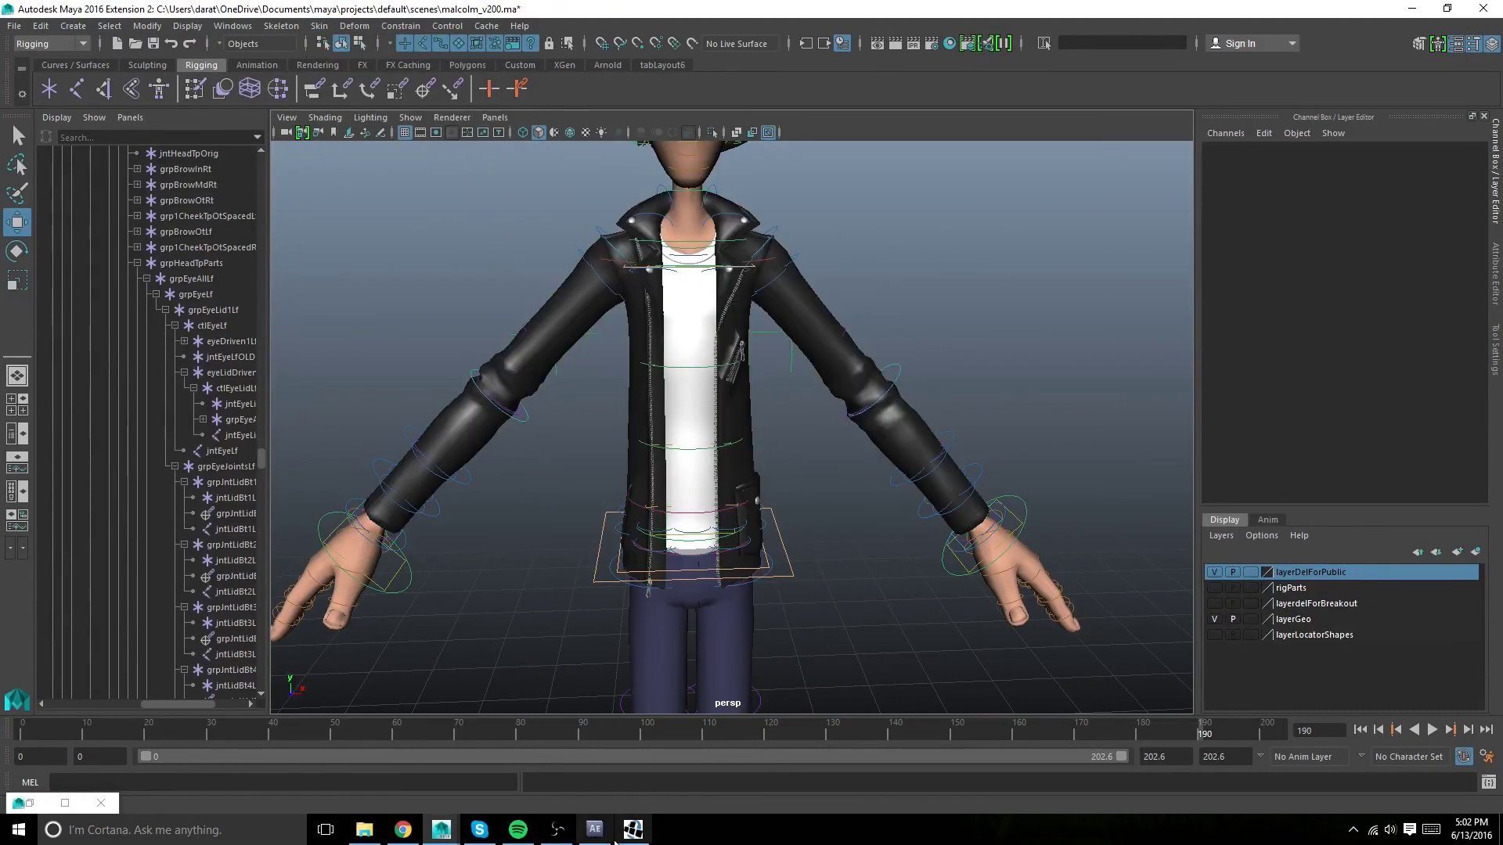